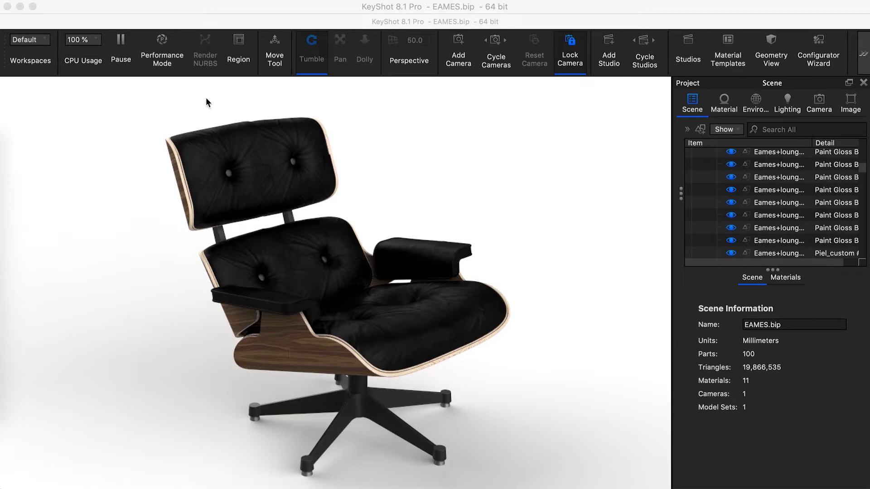
# - Open the File menu over the EAMES.bip black leather chair scene
pyautogui.click(124, 0)
pyautogui.click(107, 200)
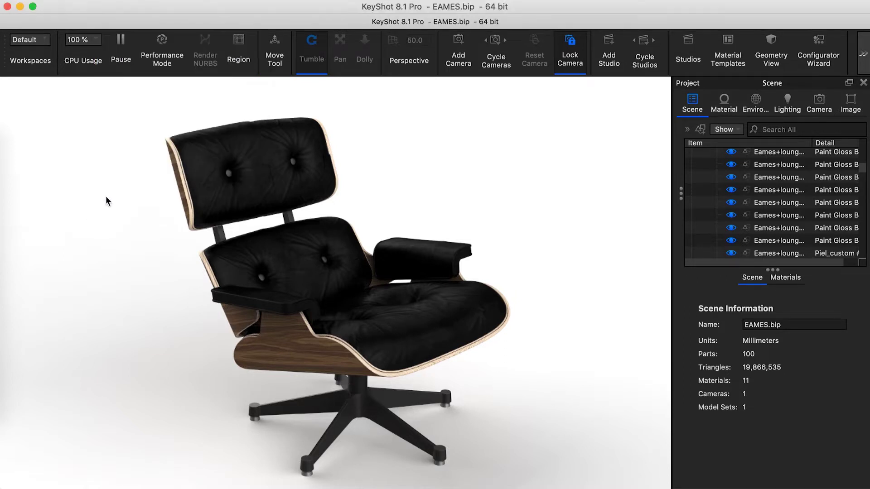
pyautogui.click(72, 0)
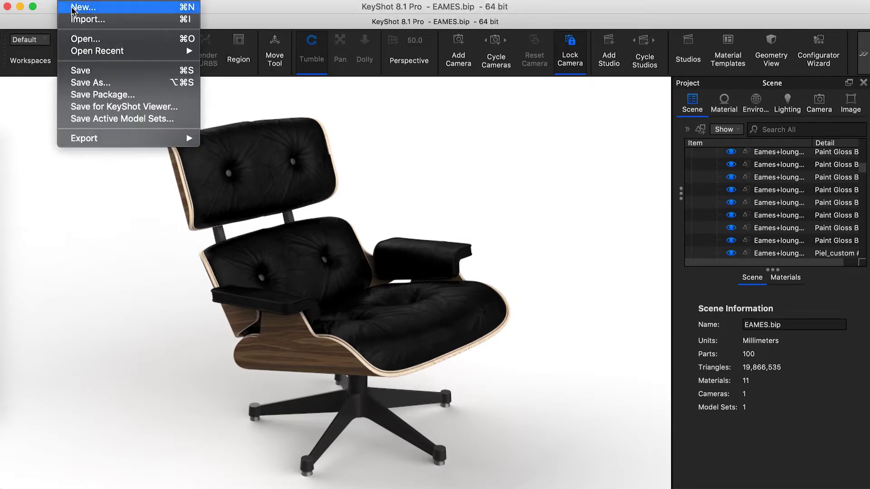
pyautogui.moveTo(97, 51)
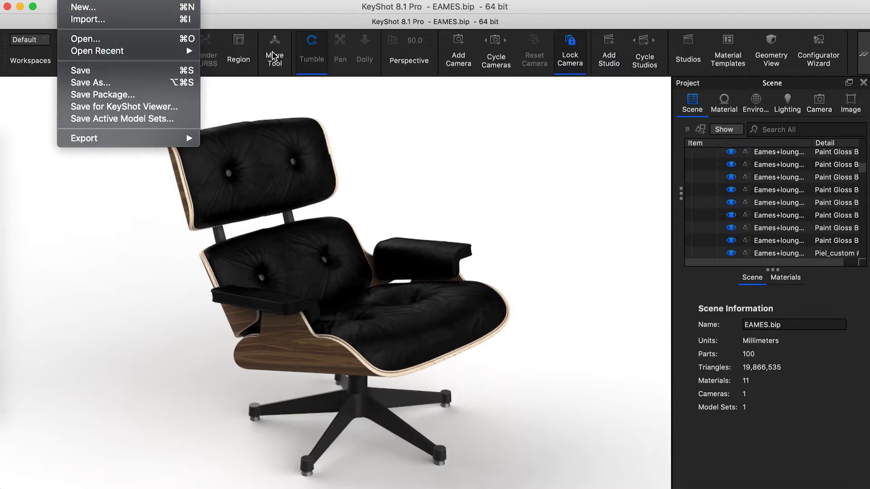
pyautogui.moveTo(398, 63)
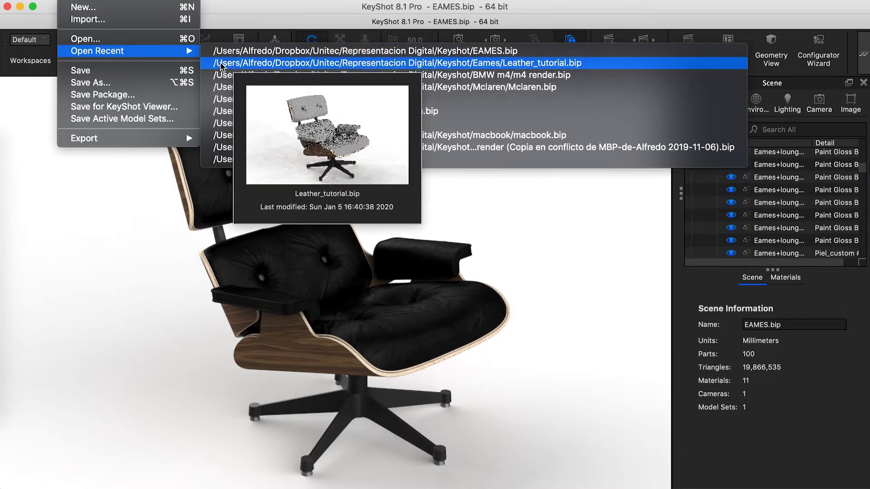
# - Load the recent Leather_tutorial.bip scene and show the material library filtered for leather
pyautogui.click(222, 63)
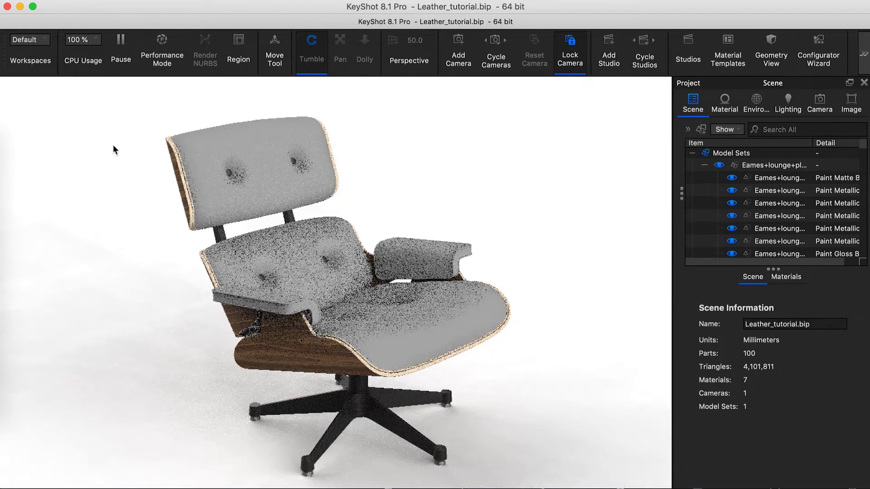
pyautogui.press('m')
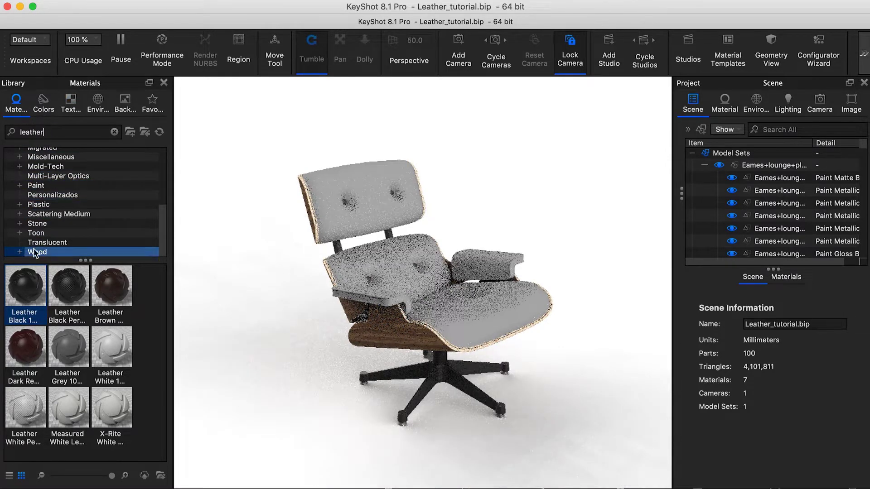
pyautogui.moveTo(25, 285)
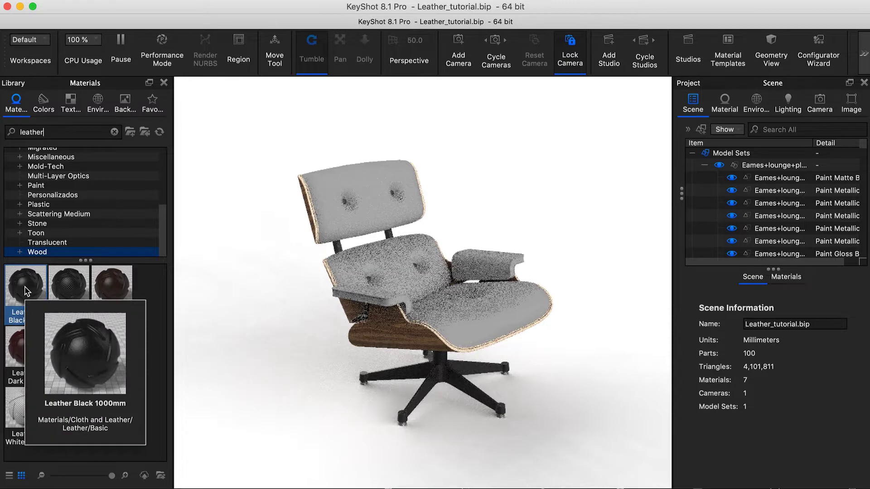
# - Apply Leather Black 1000mm to the chair cushions and open its material properties
pyautogui.moveTo(25, 290)
pyautogui.mouseDown()
pyautogui.moveTo(383, 199)
pyautogui.moveTo(384, 208)
pyautogui.mouseUp()
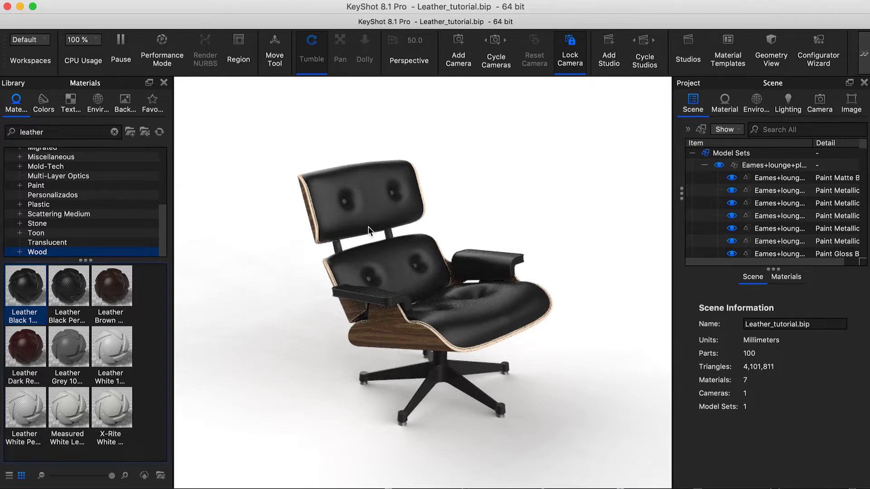
pyautogui.doubleClick(370, 194)
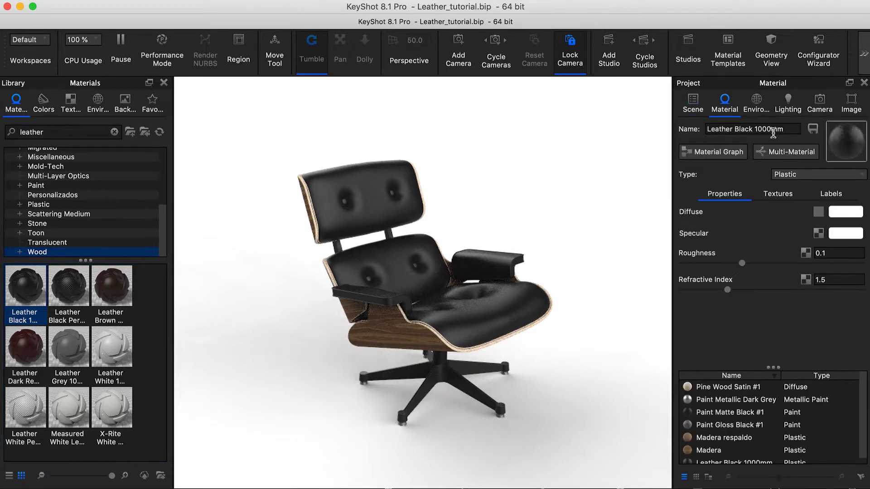
# - Show the Leather Black 1000mm graph with both Leather nodes feeding the Plastic node
pyautogui.click(731, 154)
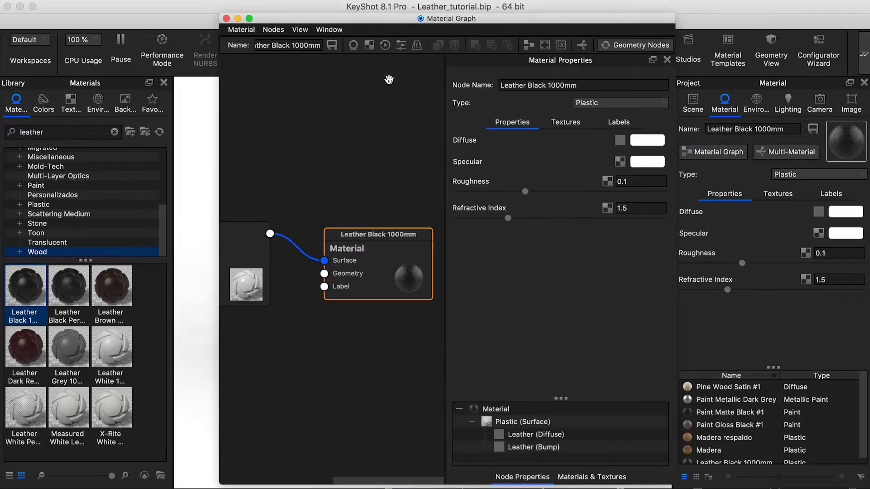
pyautogui.moveTo(388, 20); pyautogui.dragTo(605, 27)
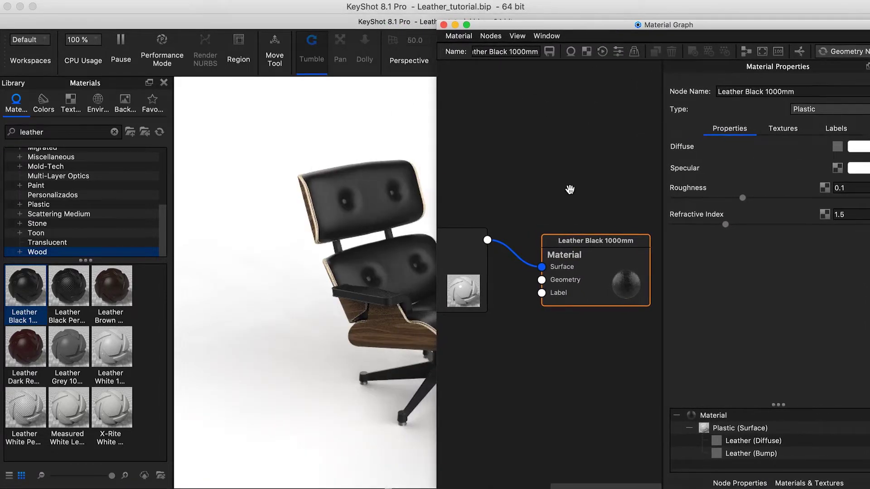
pyautogui.moveTo(602, 24); pyautogui.dragTo(563, 20)
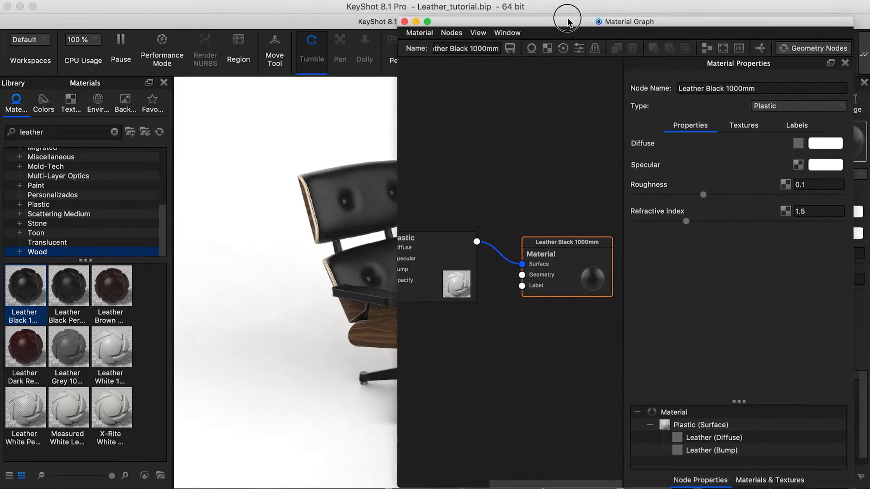
pyautogui.scroll(-3, 537, 294)
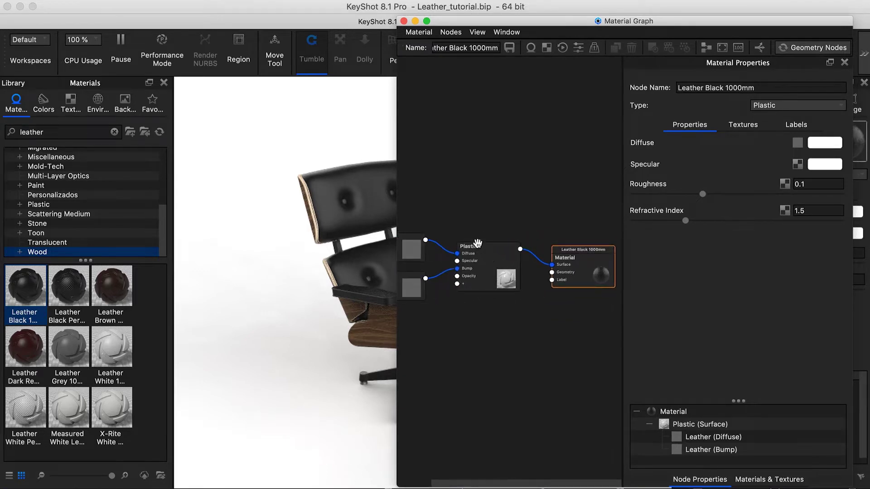
pyautogui.scroll(-1, 458, 249)
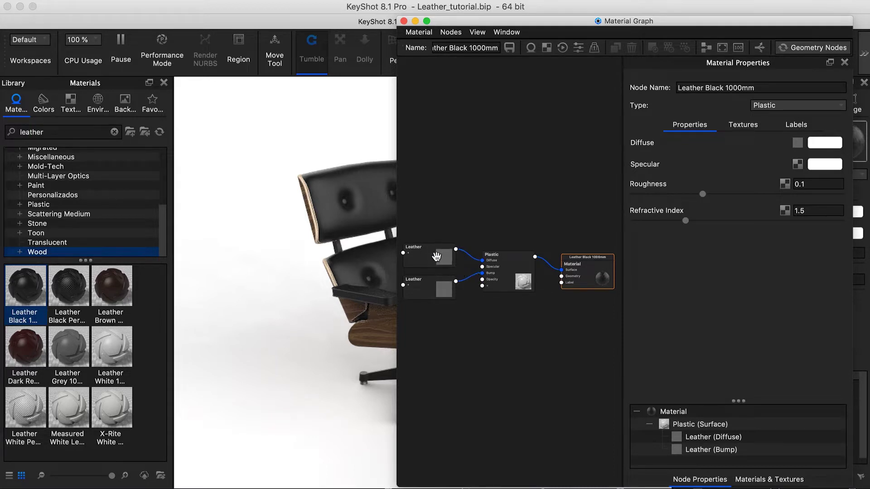
pyautogui.click(434, 256)
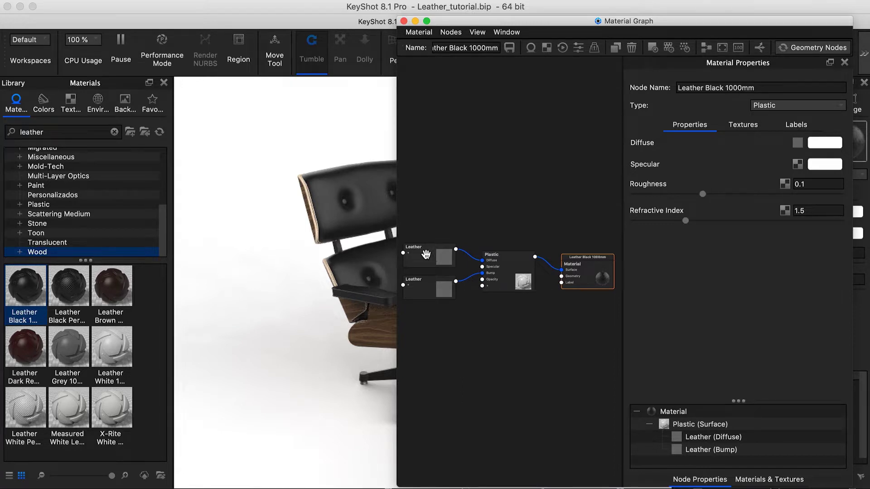
# - Delete the top Leather diffuse texture node from the graph
pyautogui.rightClick(425, 254)
pyautogui.click(450, 263)
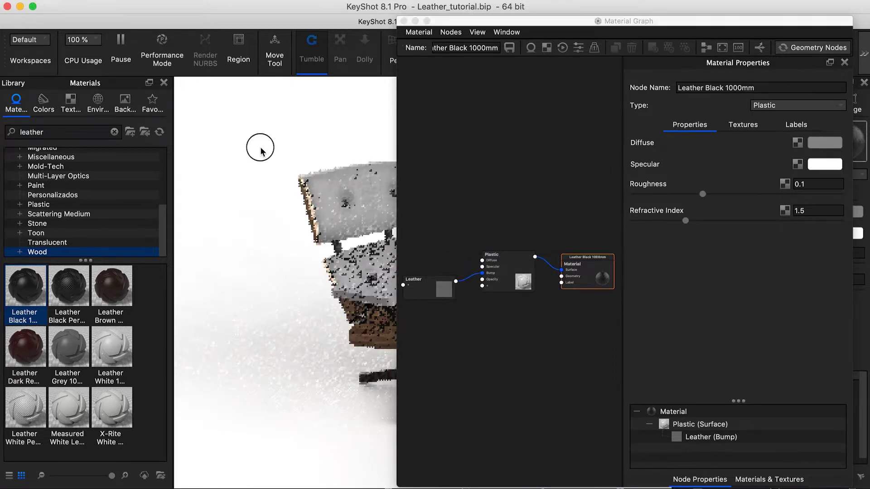
pyautogui.click(529, 289)
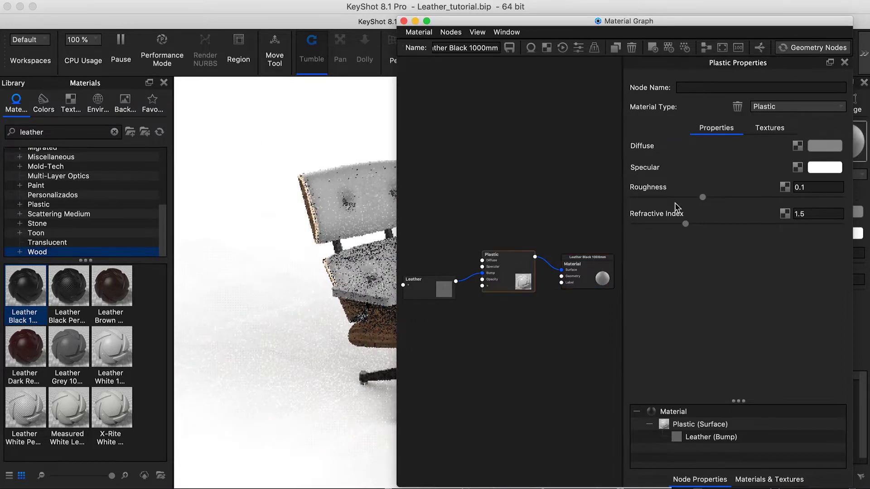
# - Set the Plastic node's diffuse colour to dark grey #1F1F1F
pyautogui.click(822, 150)
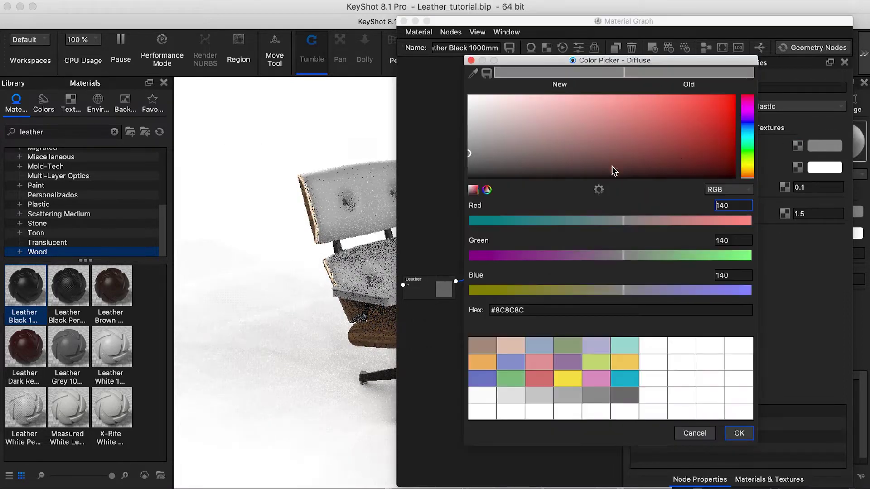
pyautogui.moveTo(468, 155); pyautogui.dragTo(468, 177)
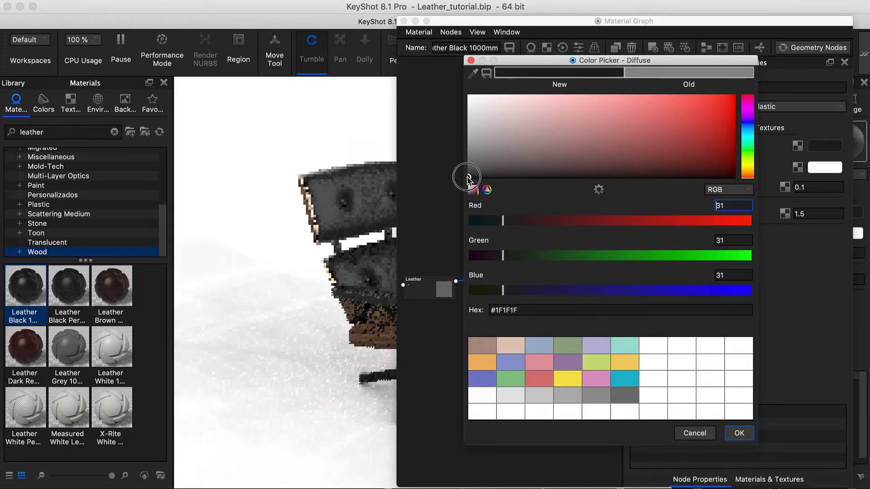
pyautogui.moveTo(468, 177); pyautogui.dragTo(469, 175)
pyautogui.click(739, 434)
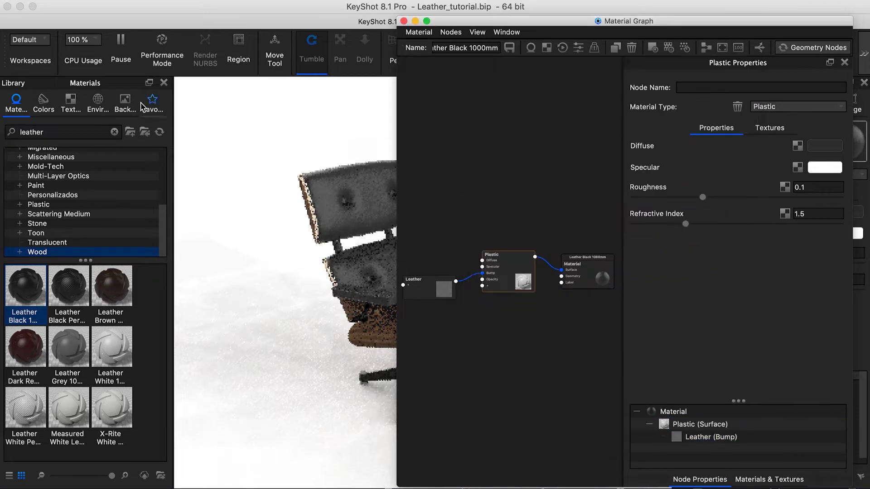
pyautogui.click(71, 100)
pyautogui.write('iron')
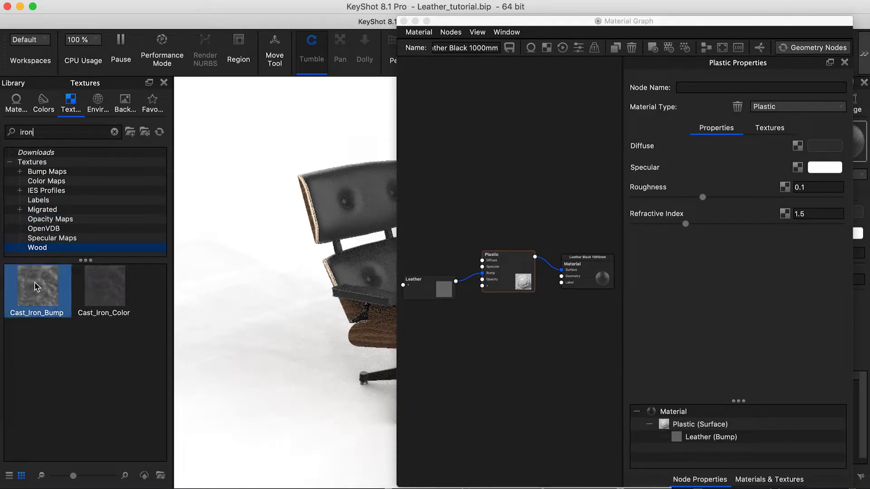
# - Add a Cast_Iron_Bump texture map wired into the Plastic node's Specular input
pyautogui.moveTo(36, 286)
pyautogui.mouseDown()
pyautogui.moveTo(431, 166)
pyautogui.moveTo(430, 224)
pyautogui.mouseUp()
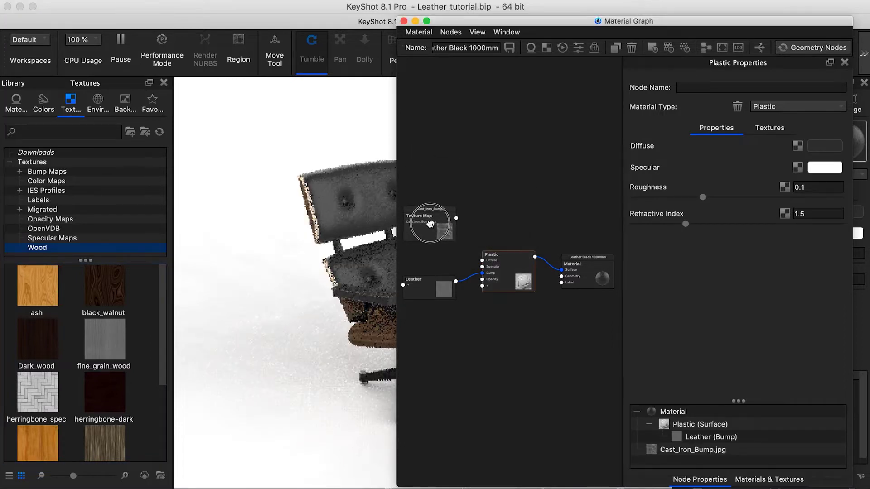
pyautogui.click(455, 218)
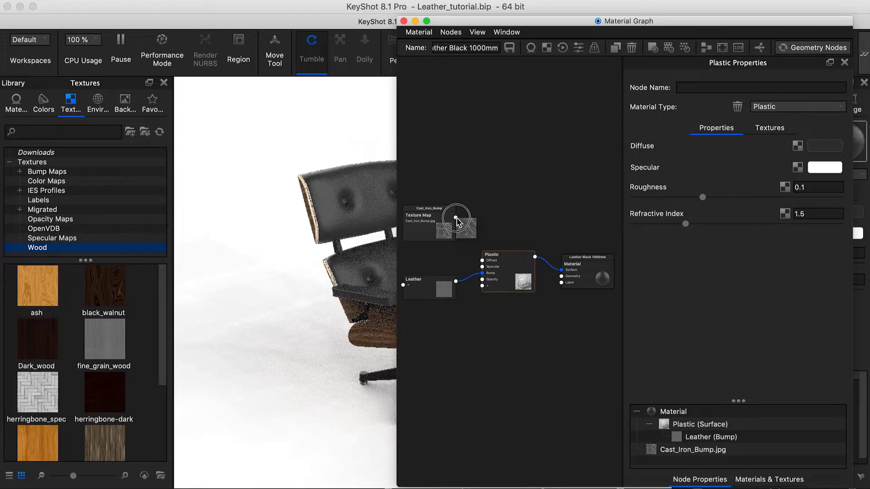
pyautogui.moveTo(456, 221); pyautogui.dragTo(345, 226)
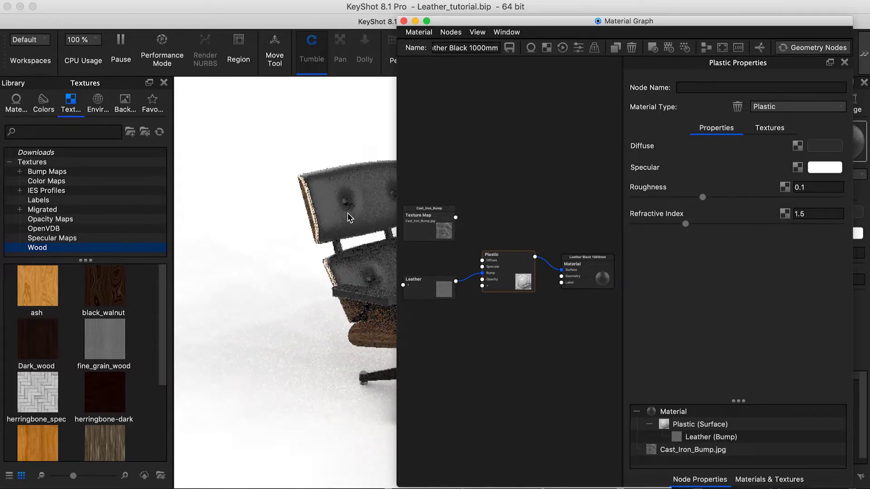
pyautogui.moveTo(456, 217); pyautogui.dragTo(482, 266)
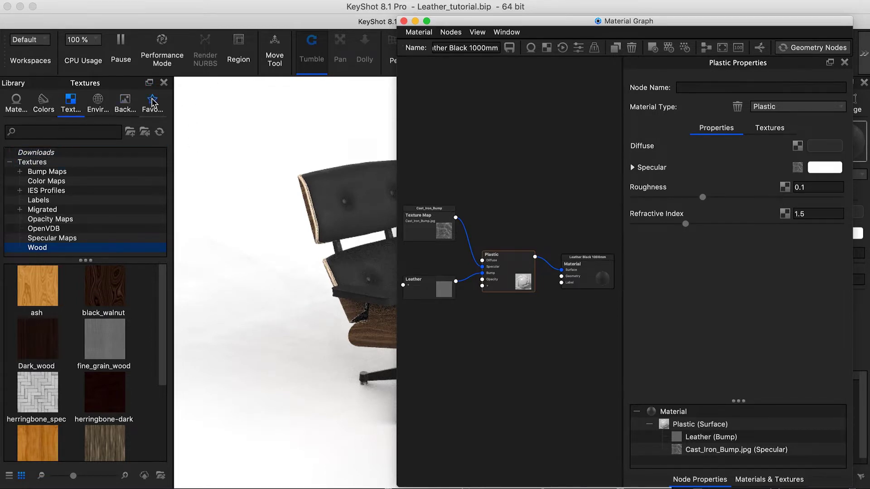
pyautogui.click(163, 83)
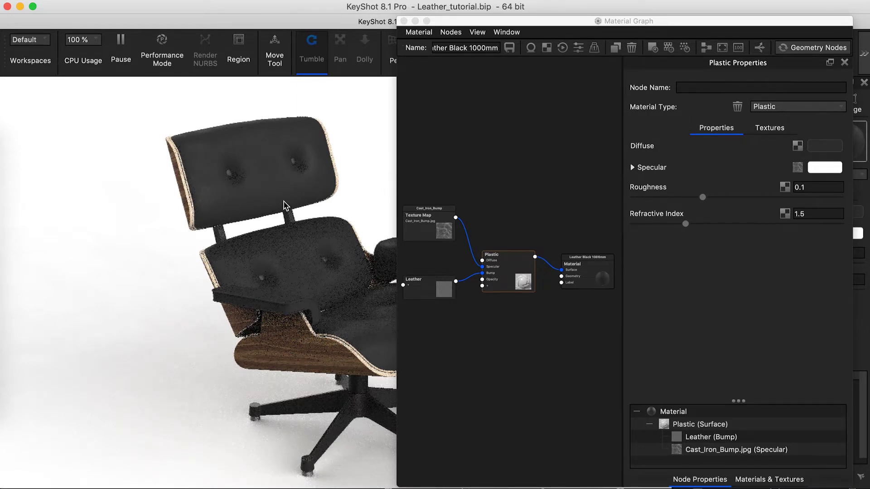
# - Connect the Cast_Iron_Bump texture to the Plastic node's Bump Height as well
pyautogui.click(426, 216)
pyautogui.moveTo(426, 216); pyautogui.dragTo(429, 221)
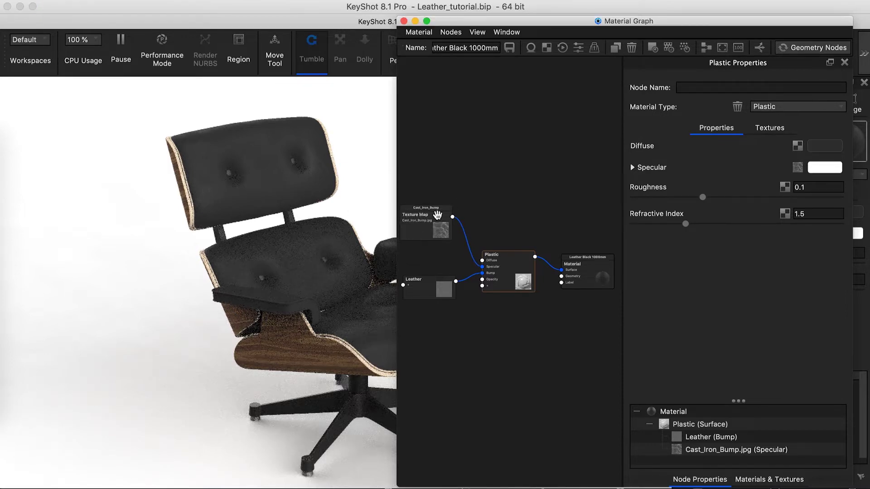
pyautogui.moveTo(429, 220); pyautogui.dragTo(482, 286)
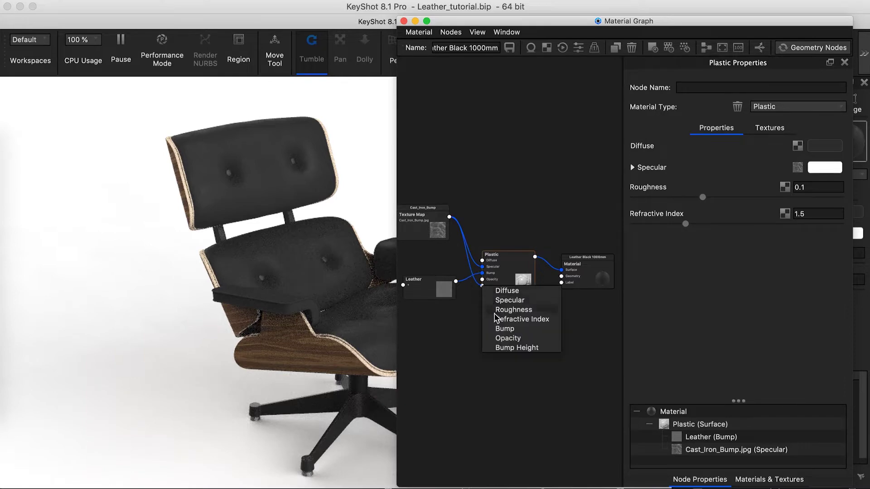
pyautogui.click(509, 349)
# - Rearrange the cast iron texture and other nodes into a cleaner graph layout
pyautogui.moveTo(439, 239)
pyautogui.mouseDown()
pyautogui.moveTo(416, 221)
pyautogui.moveTo(416, 232)
pyautogui.mouseUp()
pyautogui.moveTo(494, 255); pyautogui.dragTo(514, 224)
pyautogui.moveTo(579, 264)
pyautogui.mouseDown()
pyautogui.moveTo(605, 238)
pyautogui.moveTo(606, 223)
pyautogui.mouseUp()
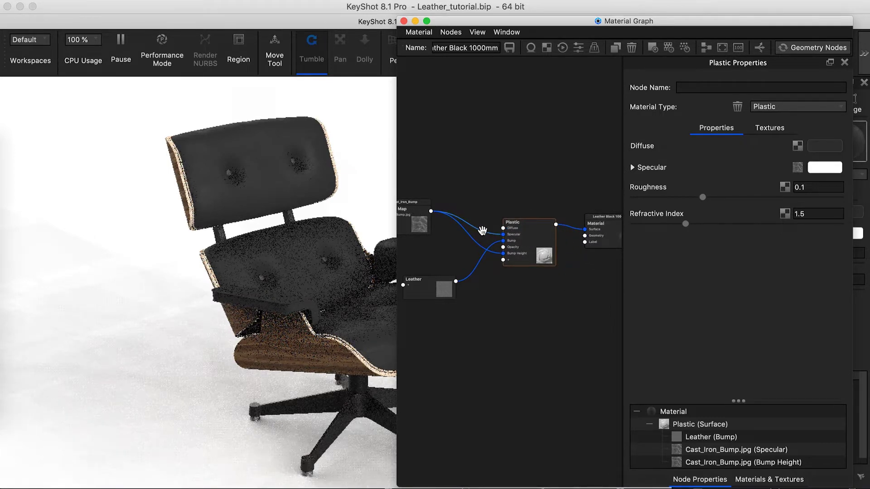
pyautogui.click(465, 222)
pyautogui.rightClick(465, 222)
pyautogui.moveTo(492, 252)
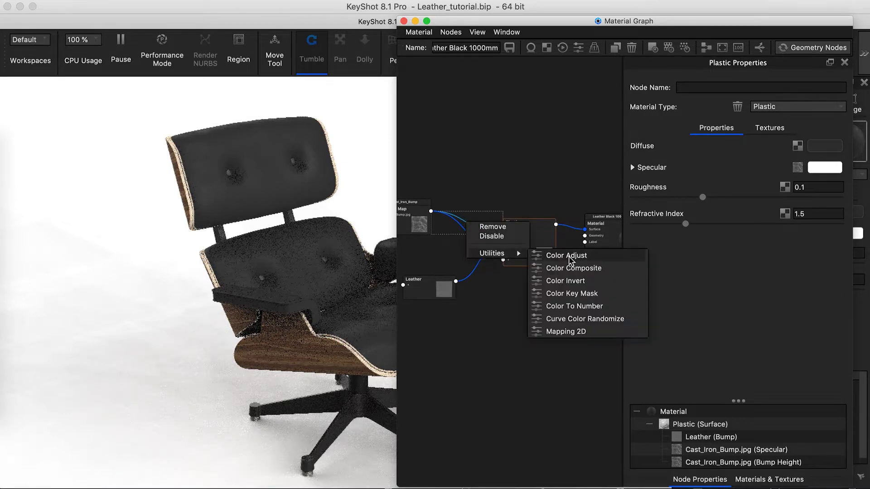
# - Insert a Color To Number node on the Specular link and preview Cast_Iron_Bump
pyautogui.click(574, 305)
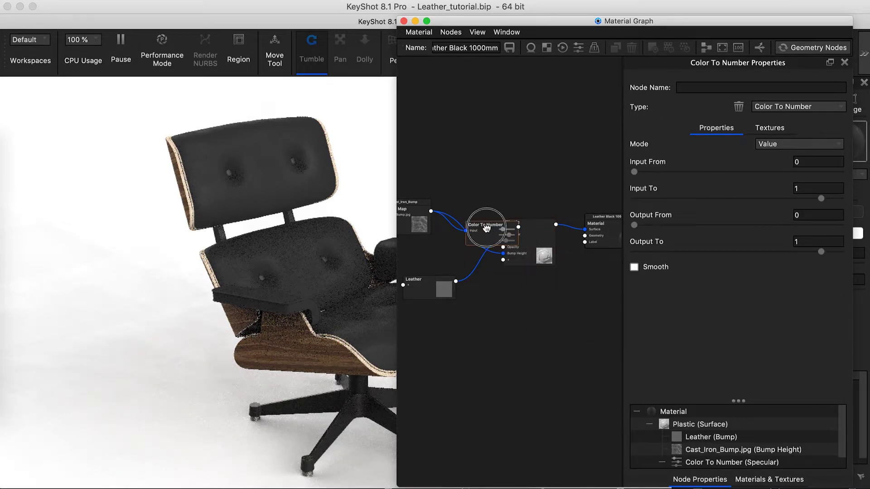
pyautogui.moveTo(479, 223); pyautogui.dragTo(468, 164)
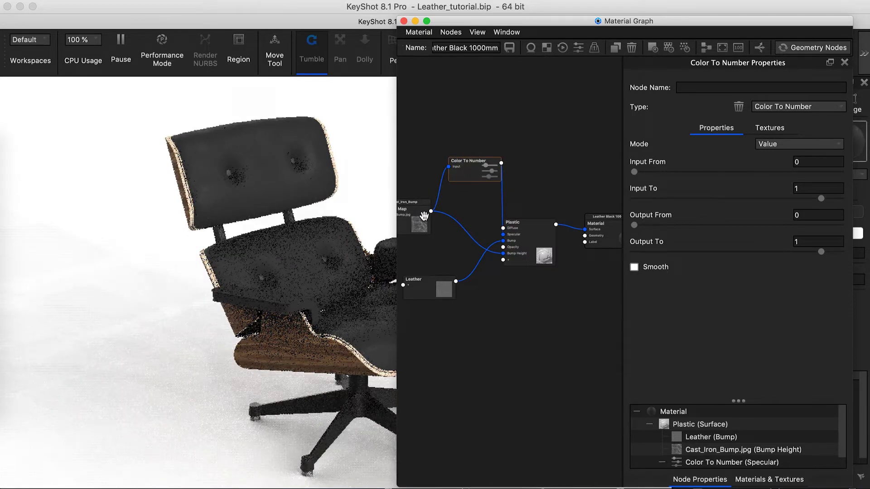
pyautogui.click(424, 216)
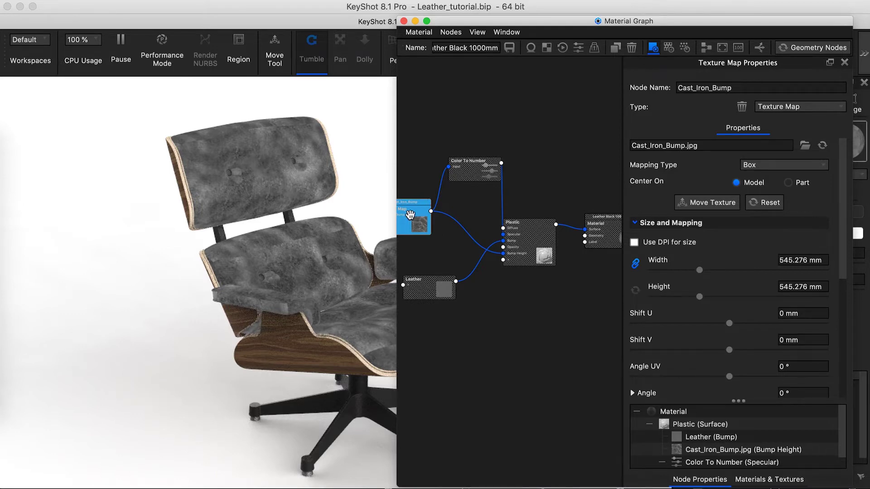
# - Preview the Color To Number output and set Input To 0.975, Output To 0.841
pyautogui.press('c')
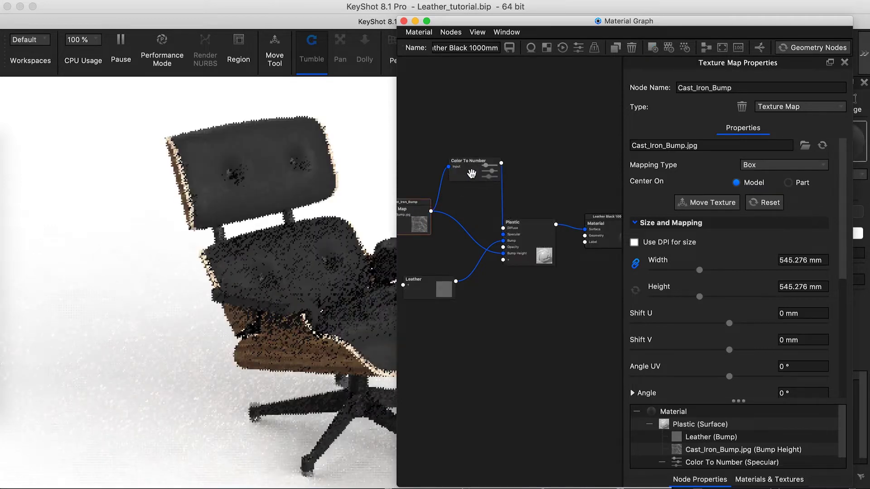
pyautogui.click(471, 174)
pyautogui.press('c')
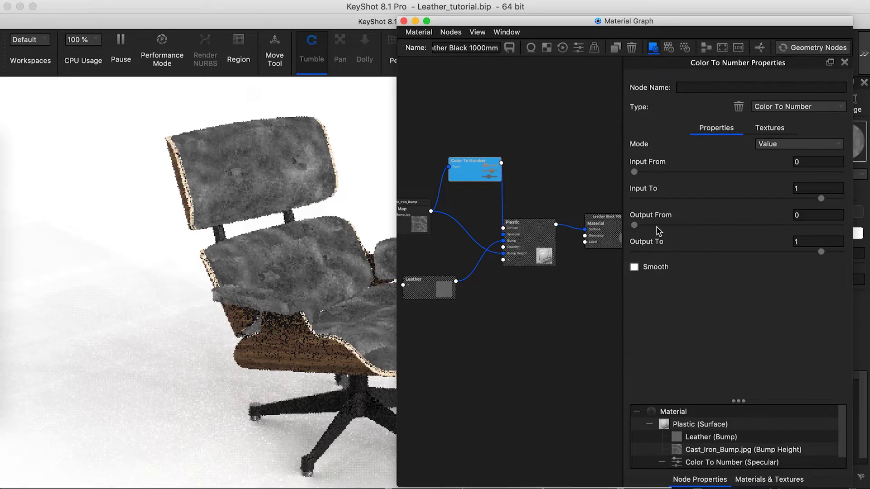
pyautogui.moveTo(634, 225); pyautogui.dragTo(687, 225)
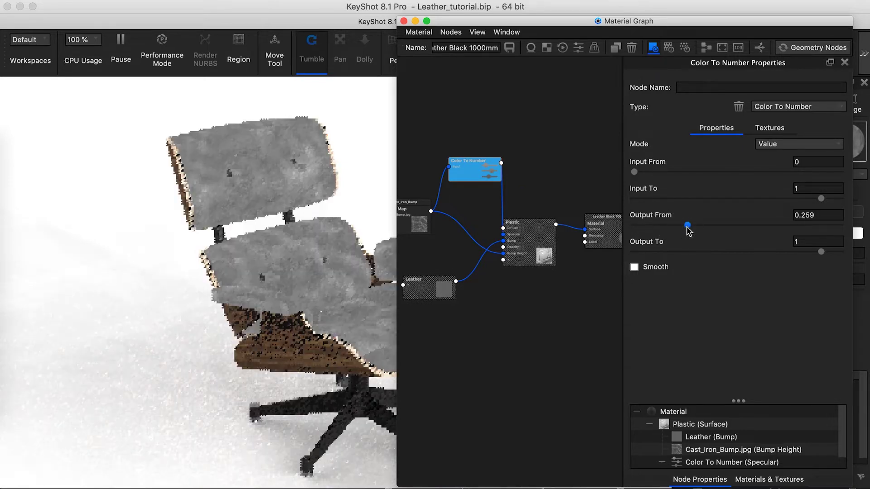
pyautogui.moveTo(820, 252); pyautogui.dragTo(791, 252)
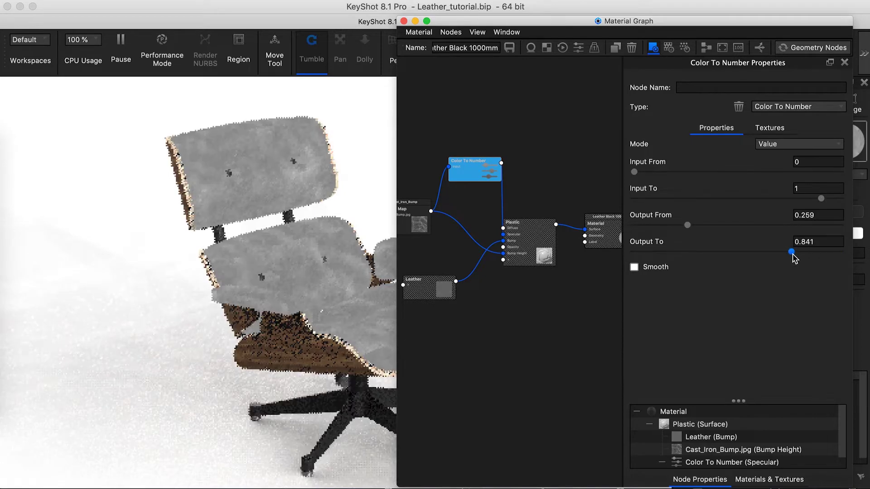
pyautogui.moveTo(687, 225); pyautogui.dragTo(679, 225)
pyautogui.moveTo(820, 199); pyautogui.dragTo(816, 198)
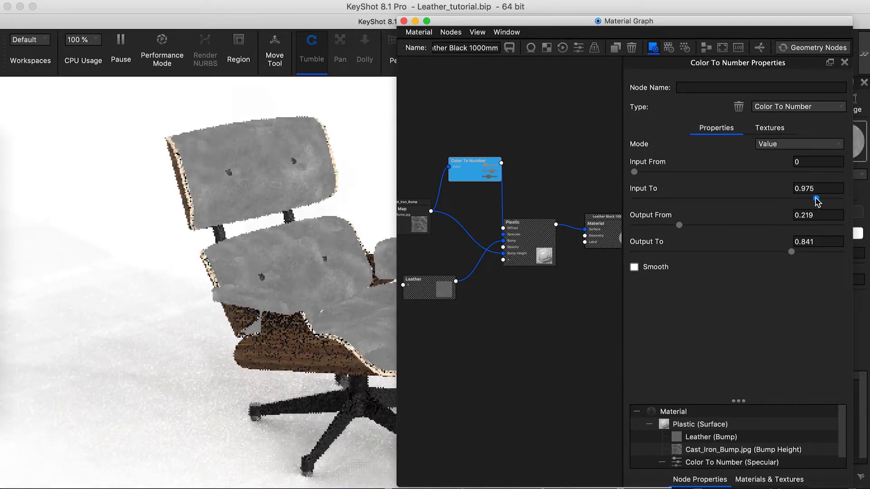
# - Fine-tune Color To Number Output From down to about 0.0462
pyautogui.click(480, 174)
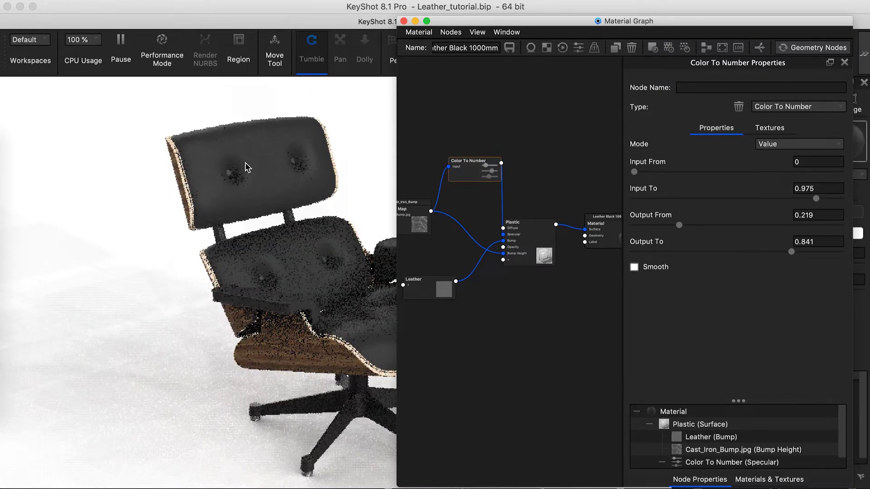
pyautogui.click(493, 170)
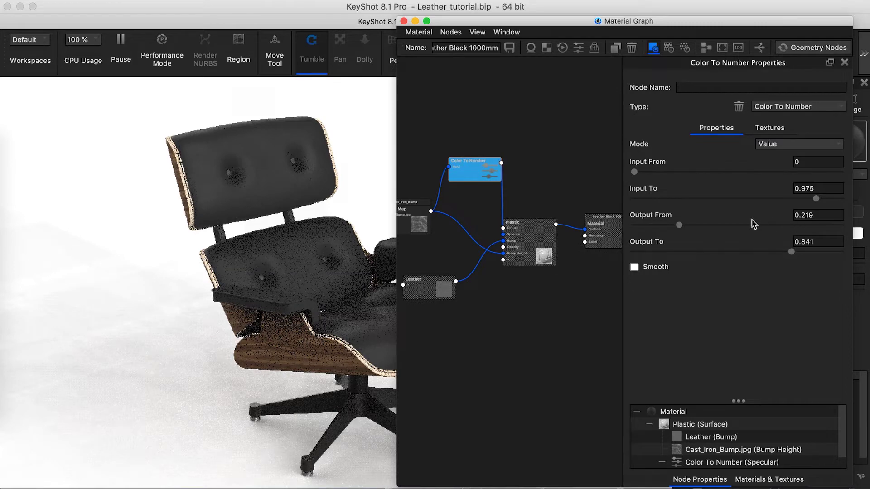
pyautogui.moveTo(683, 228); pyautogui.dragTo(653, 225)
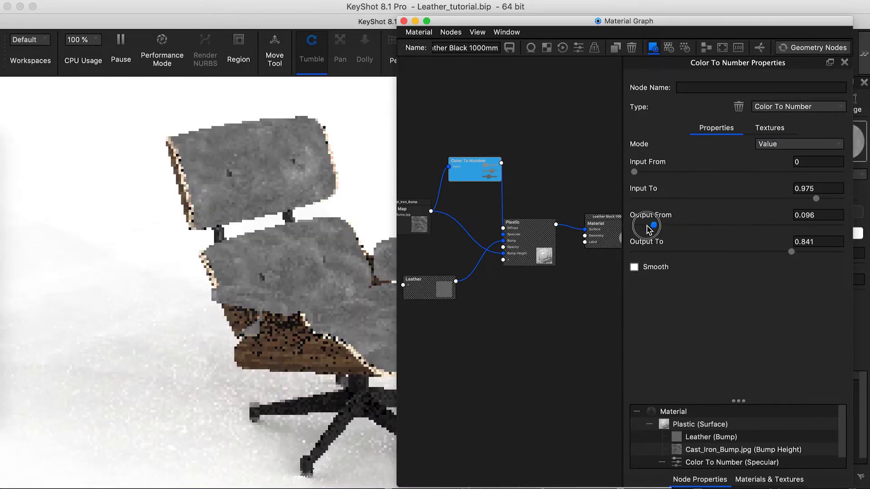
pyautogui.moveTo(697, 225); pyautogui.dragTo(682, 225)
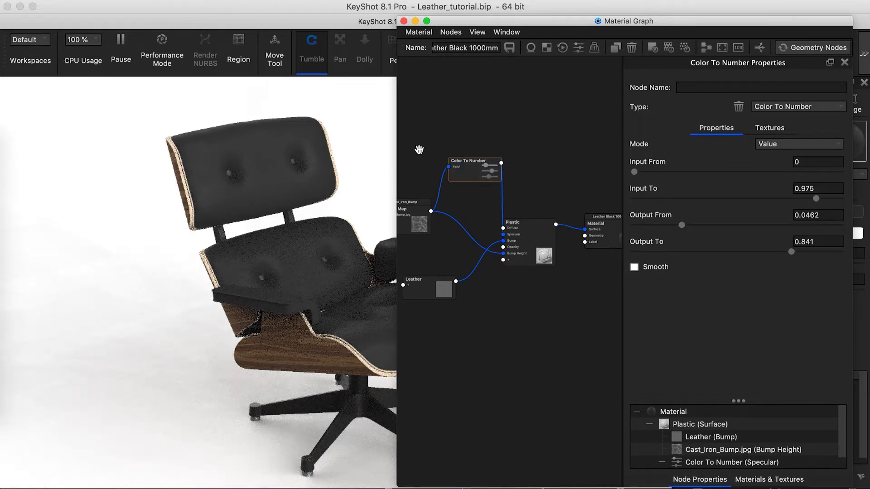
pyautogui.moveTo(461, 170); pyautogui.dragTo(460, 177)
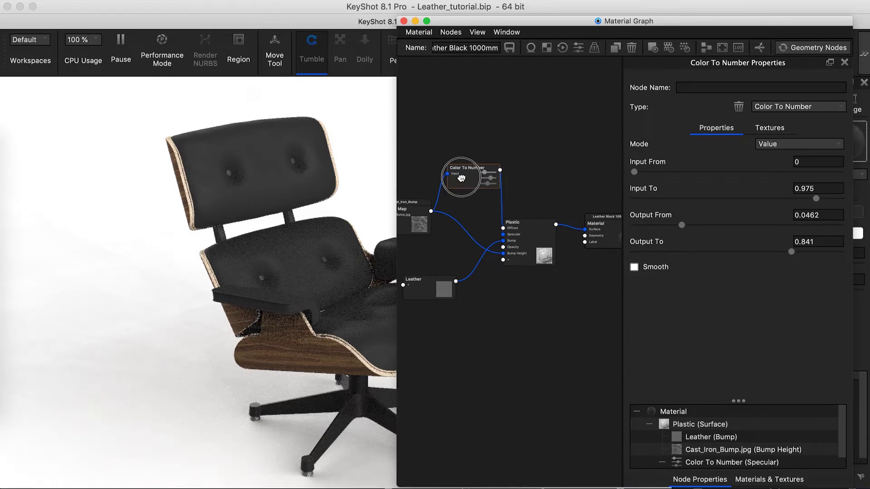
pyautogui.click(404, 21)
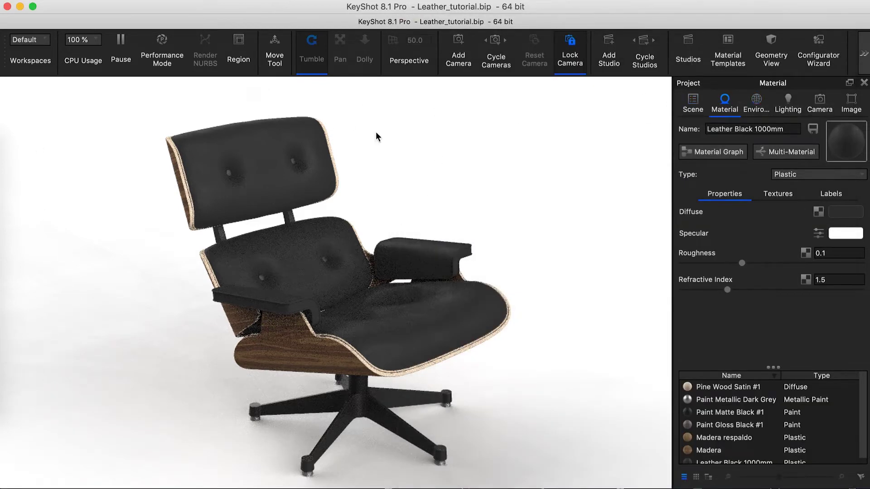
pyautogui.click(755, 107)
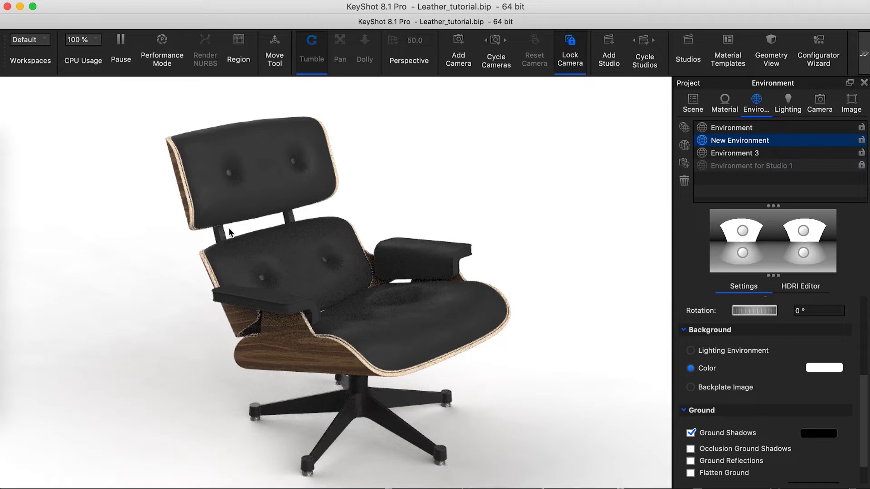
pyautogui.click(724, 104)
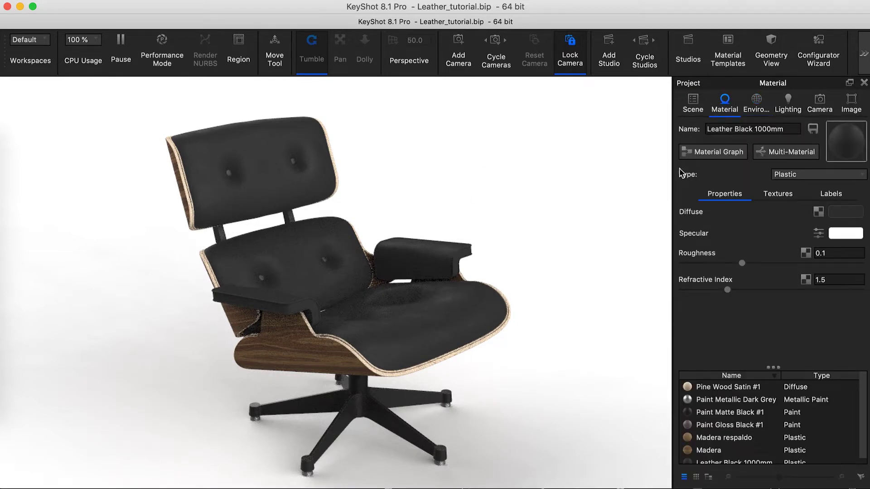
pyautogui.click(712, 151)
pyautogui.moveTo(477, 179); pyautogui.dragTo(475, 188)
pyautogui.rightClick(506, 140)
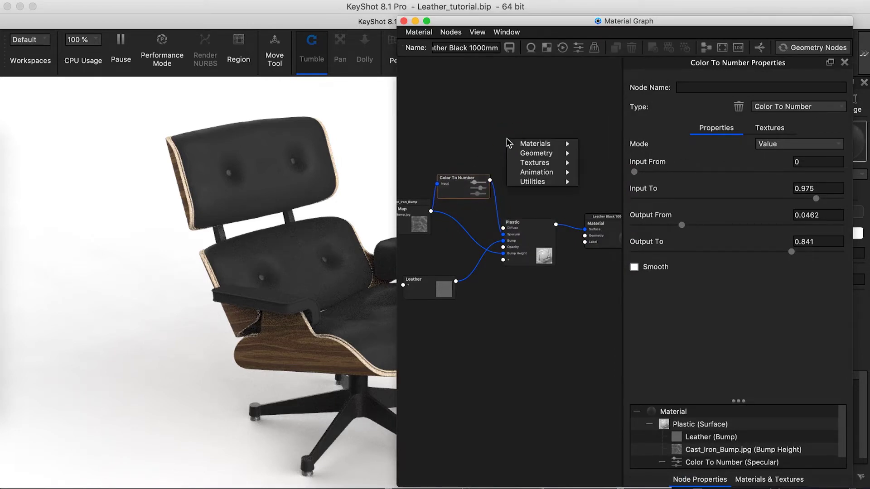
pyautogui.moveTo(532, 181)
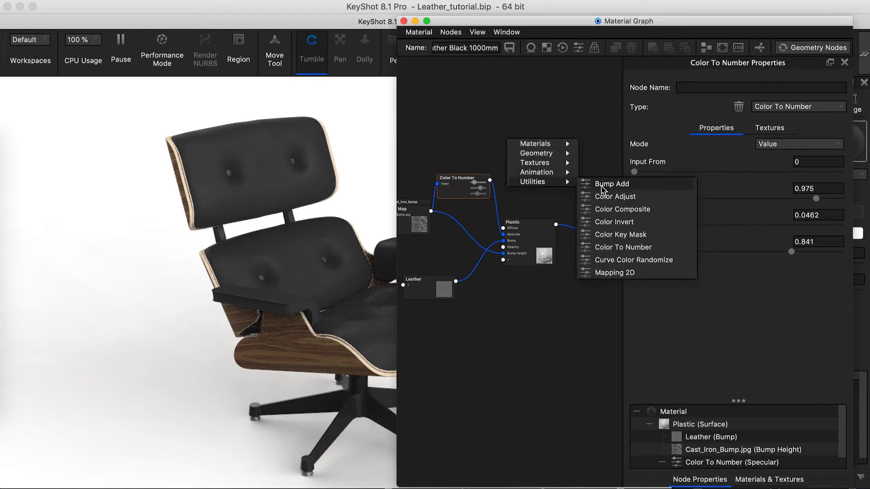
# - Add a Color Adjust node fed by Cast_Iron_Bump, driving the Plastic node's Diffuse
pyautogui.click(610, 197)
pyautogui.moveTo(525, 144); pyautogui.dragTo(483, 108)
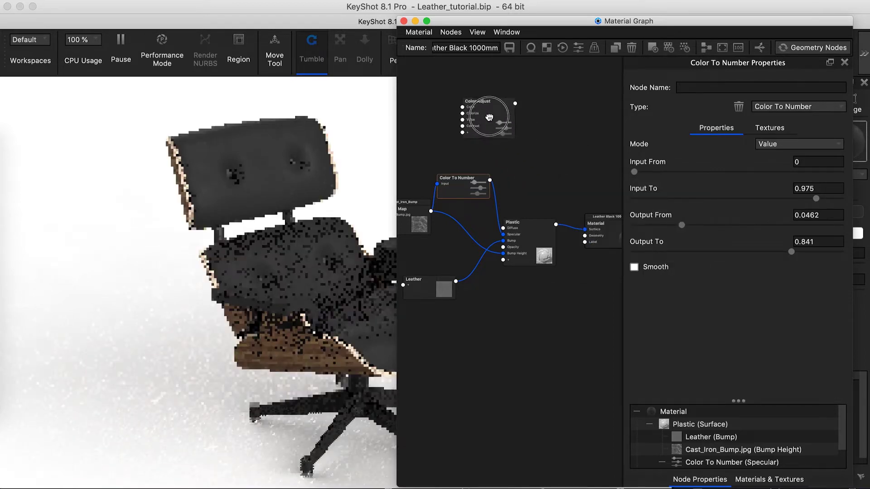
pyautogui.moveTo(434, 216)
pyautogui.mouseDown()
pyautogui.moveTo(424, 214)
pyautogui.moveTo(463, 126)
pyautogui.moveTo(419, 129)
pyautogui.mouseUp()
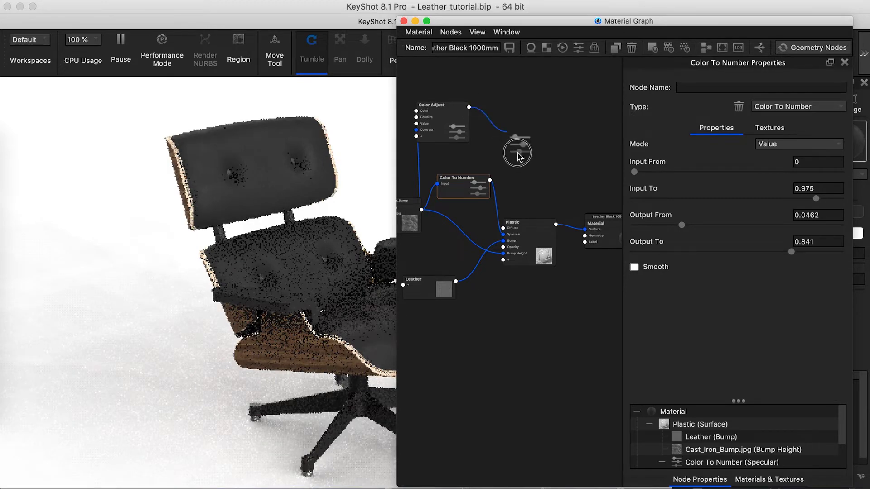
pyautogui.moveTo(470, 107); pyautogui.dragTo(504, 232)
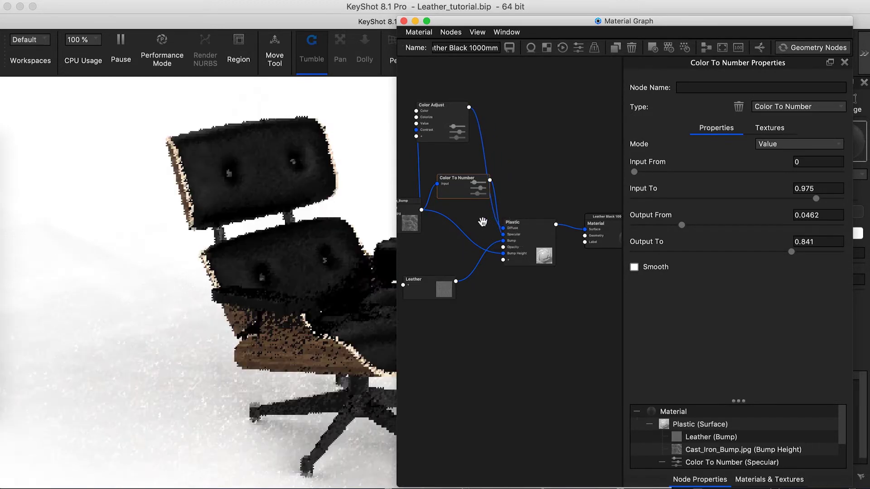
pyautogui.moveTo(459, 178); pyautogui.dragTo(456, 186)
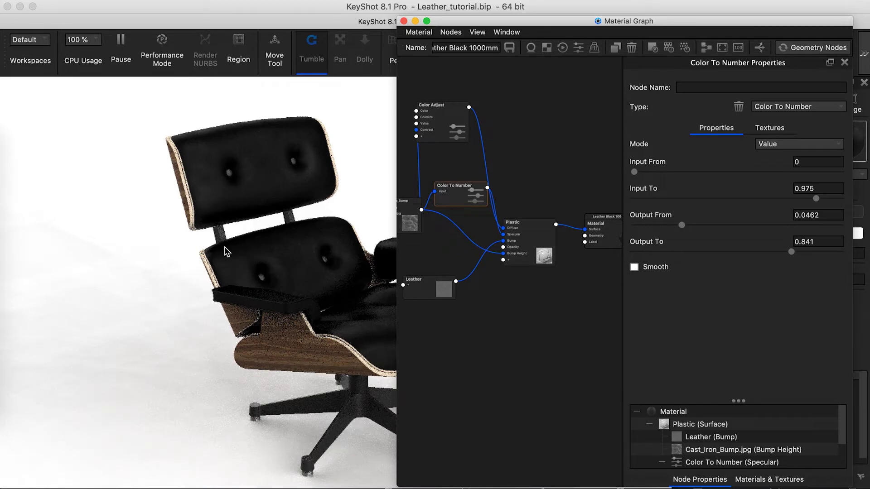
pyautogui.click(148, 233)
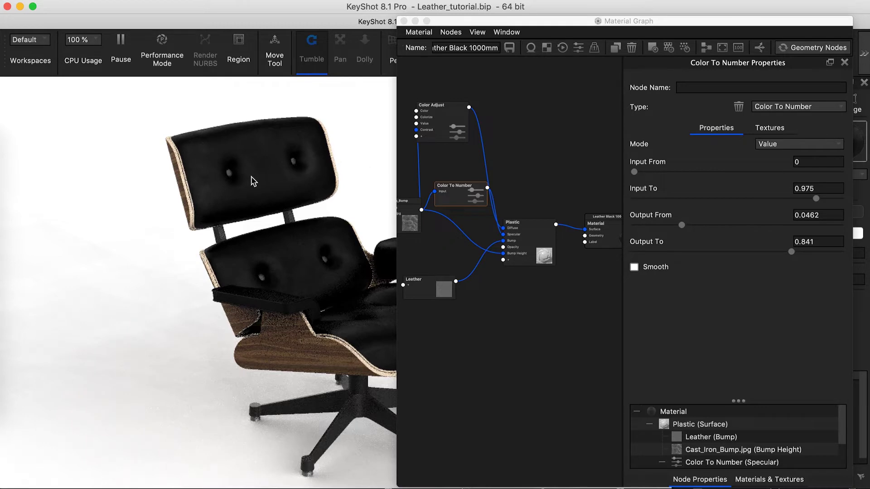
pyautogui.click(528, 32)
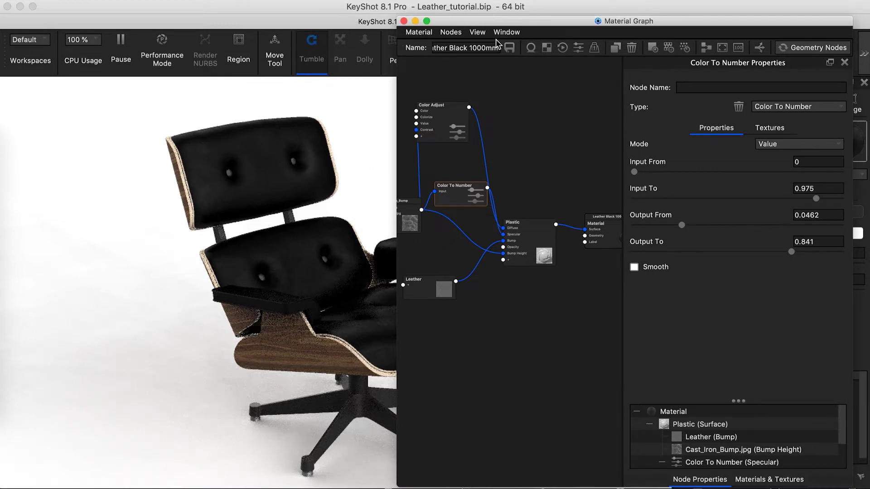
# - Show the Camera settings and move the Material Graph aside to uncover the chair render
pyautogui.moveTo(509, 21); pyautogui.dragTo(241, 33)
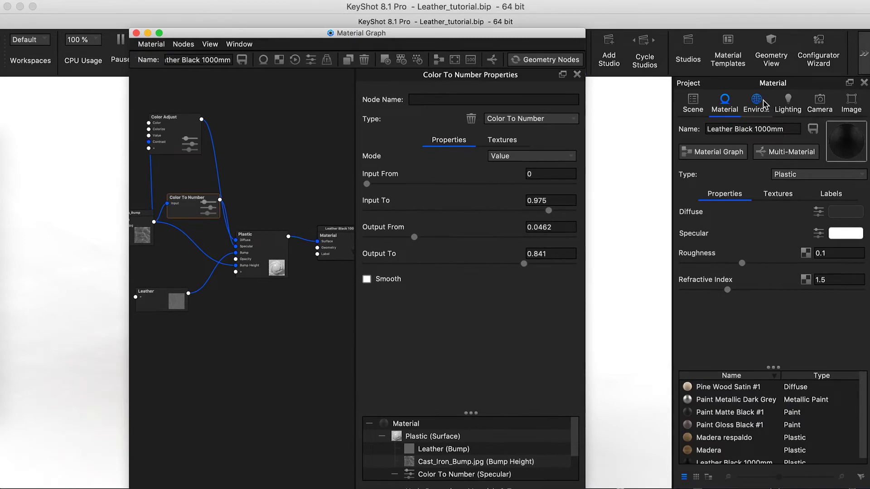
pyautogui.click(820, 102)
pyautogui.click(736, 127)
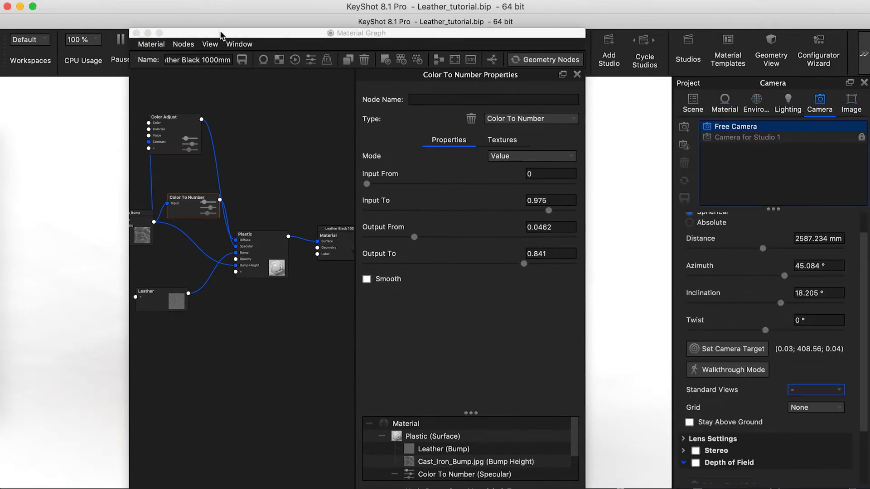
pyautogui.moveTo(258, 33); pyautogui.dragTo(544, 19)
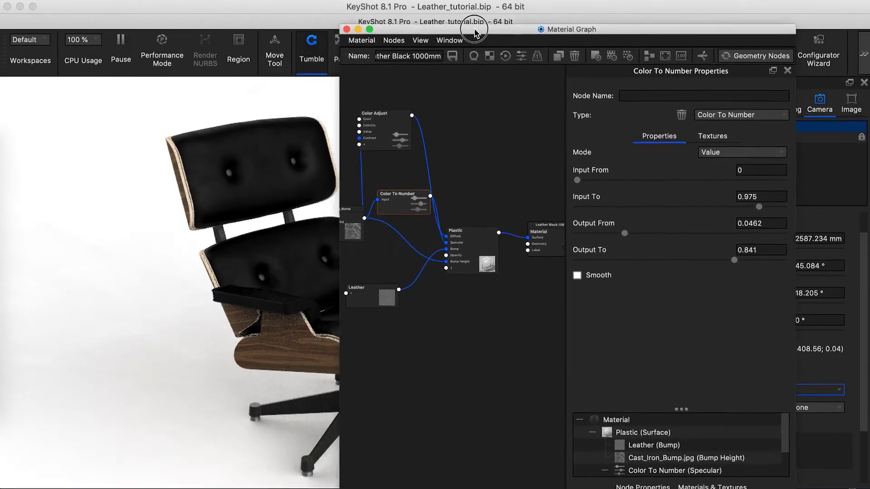
# - Turn the chair to a more frontal view, then switch to the Finder window
pyautogui.moveTo(146, 240)
pyautogui.mouseDown()
pyautogui.moveTo(194, 266)
pyautogui.moveTo(171, 291)
pyautogui.moveTo(176, 295)
pyautogui.mouseUp()
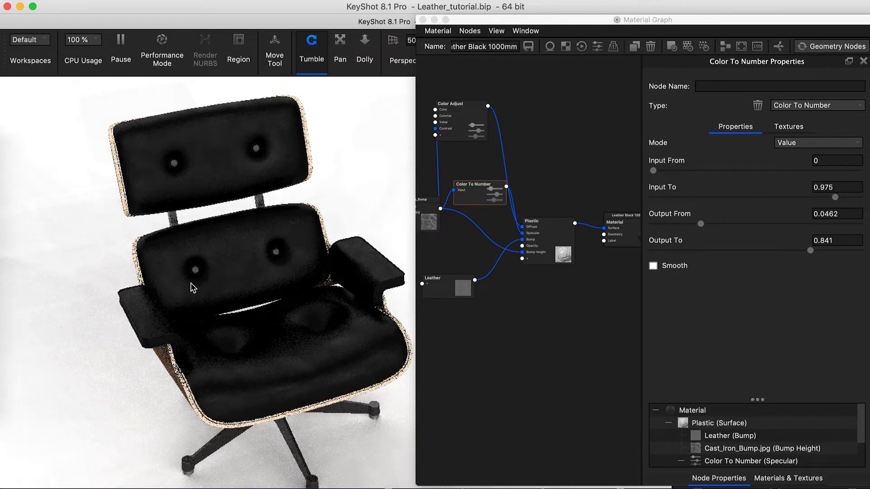
pyautogui.moveTo(101, 193); pyautogui.dragTo(168, 180)
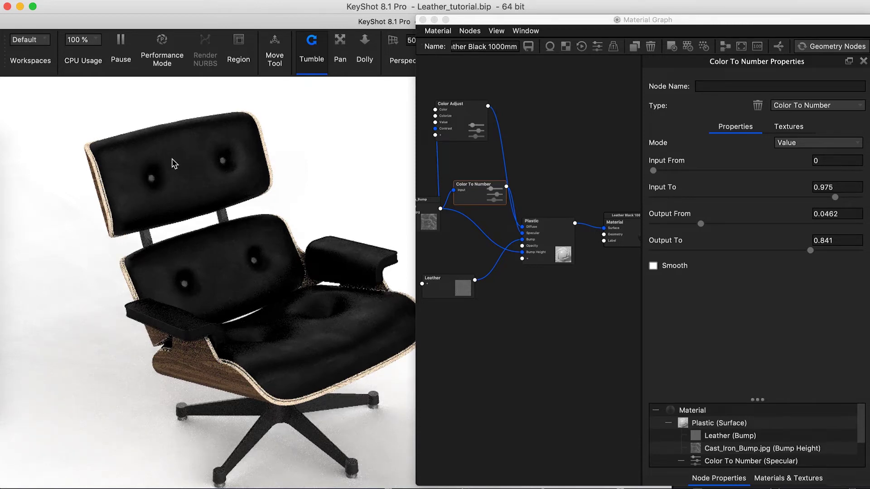
pyautogui.click(4, 144)
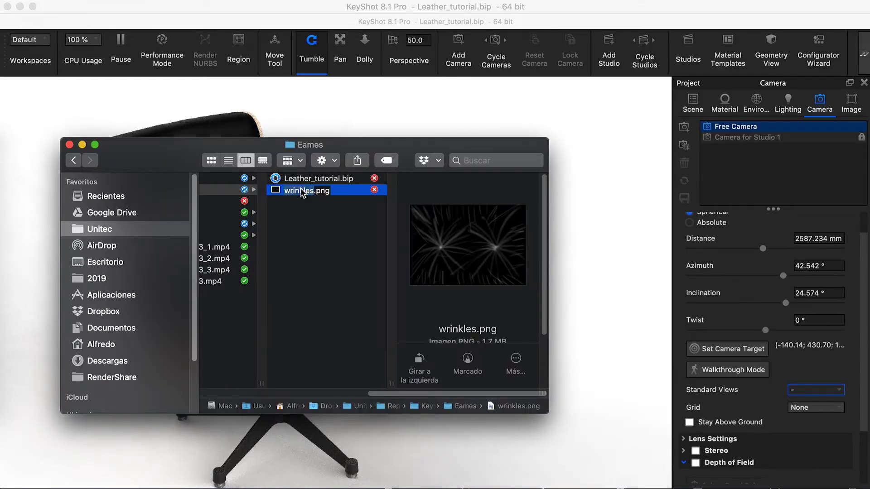
pyautogui.press('space')
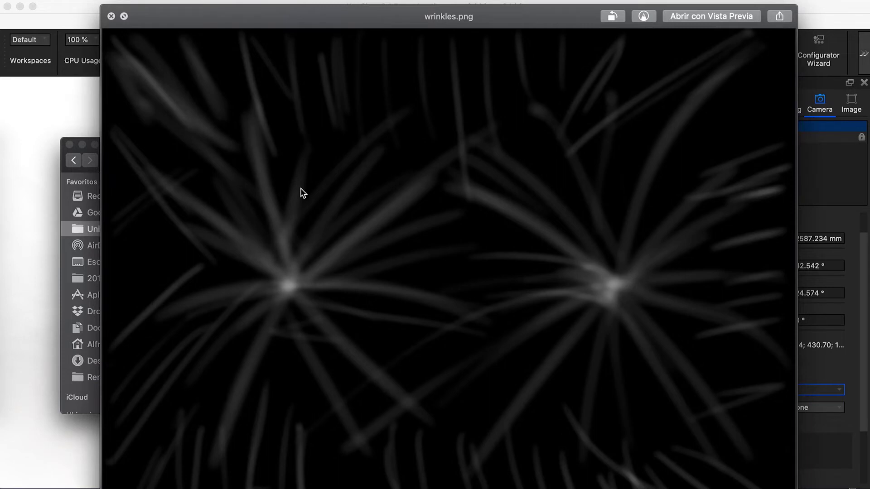
pyautogui.moveTo(381, 29); pyautogui.dragTo(371, 1)
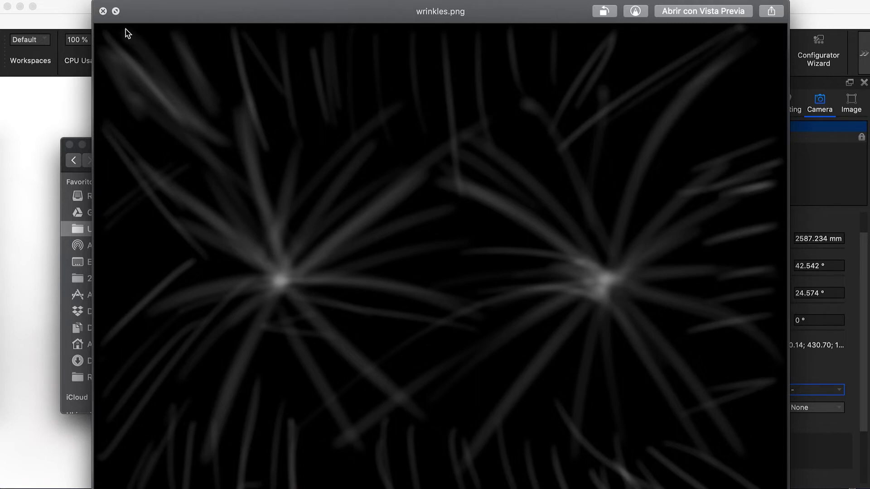
pyautogui.click(103, 11)
pyautogui.moveTo(188, 146); pyautogui.dragTo(236, 210)
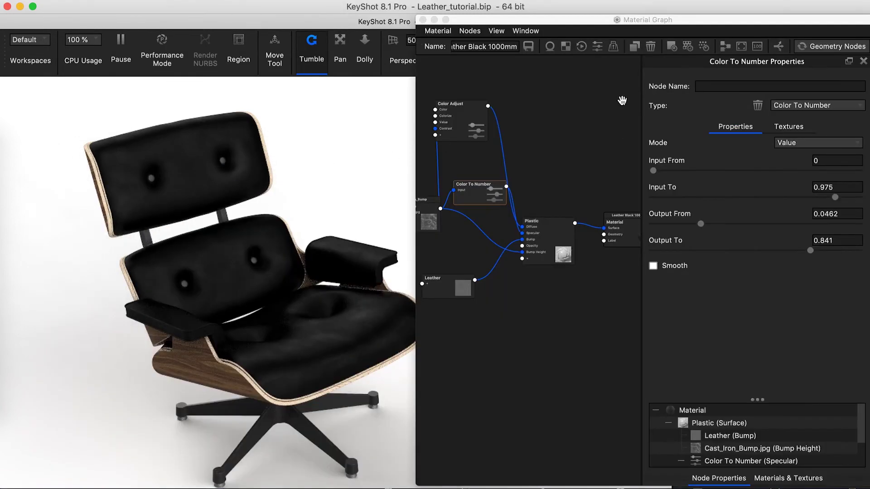
# - Open the chair back's Leather Black 1000mm #1 material in the Material Graph
pyautogui.click(423, 20)
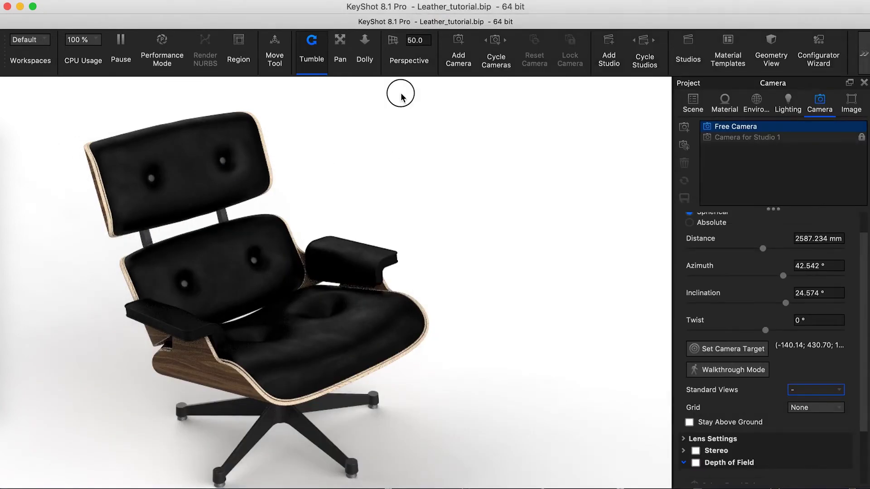
pyautogui.click(205, 175)
pyautogui.rightClick(206, 175)
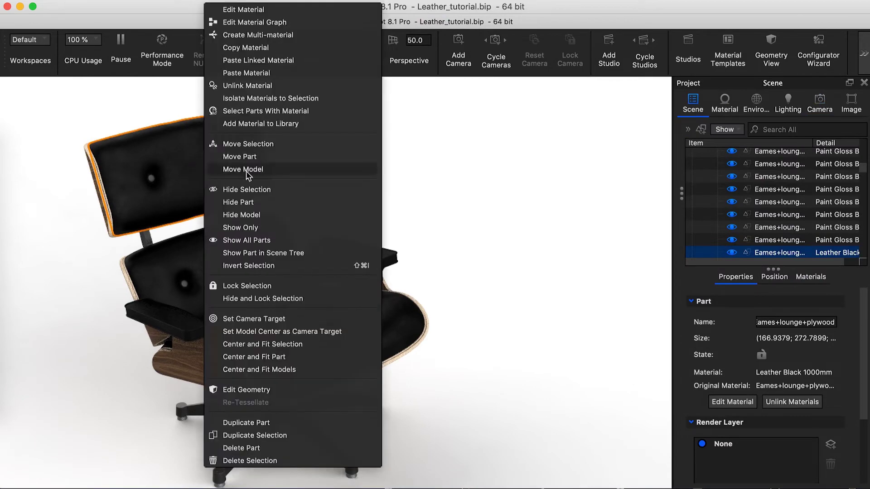
pyautogui.click(245, 85)
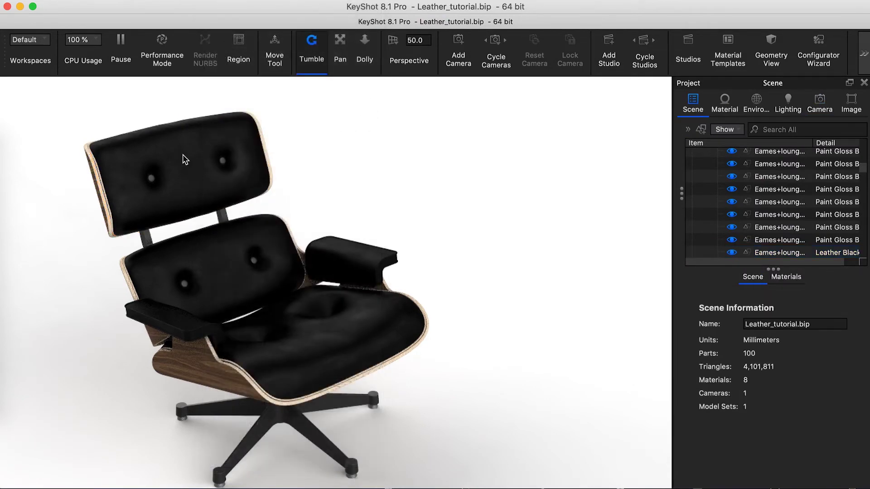
pyautogui.doubleClick(238, 159)
pyautogui.click(712, 151)
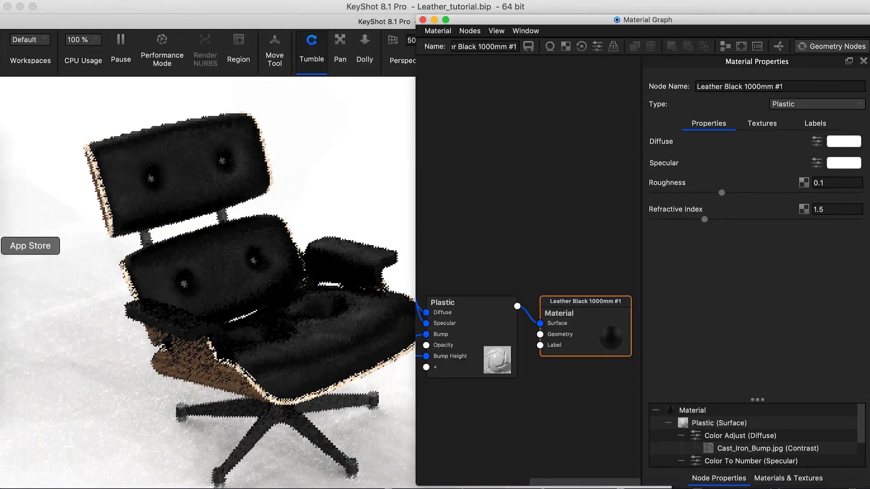
# - Open a new Finder window at Unitec > Representacion Digital > Keyshot > Eames
pyautogui.press('super+n')
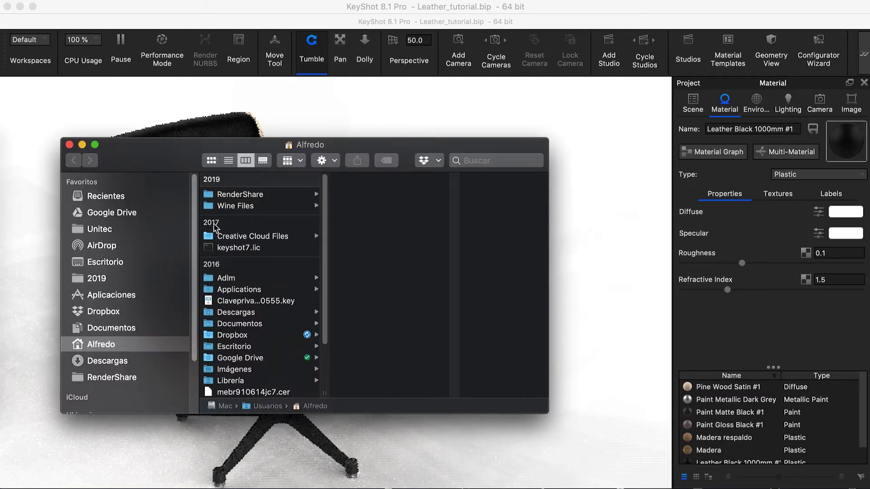
pyautogui.click(112, 232)
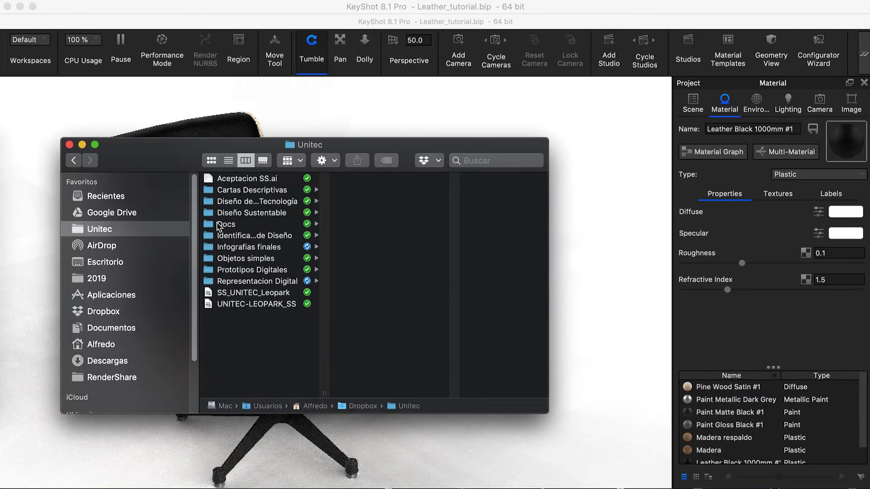
pyautogui.click(251, 281)
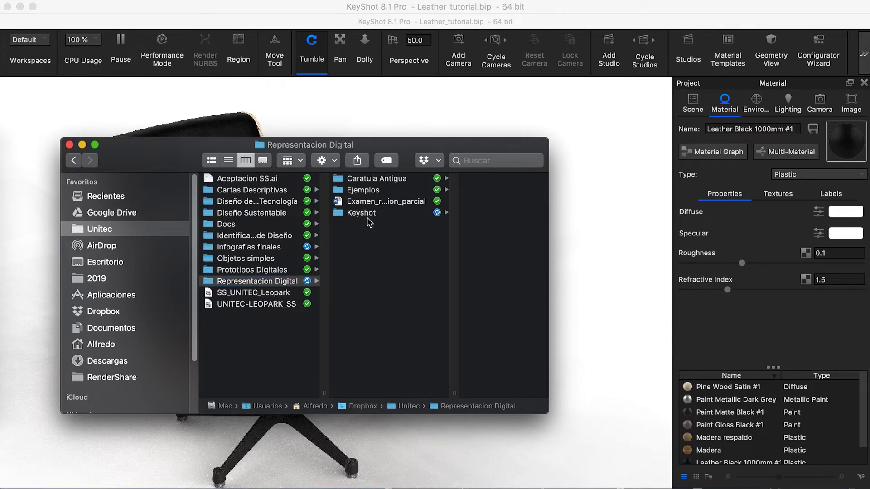
pyautogui.click(376, 214)
pyautogui.click(462, 190)
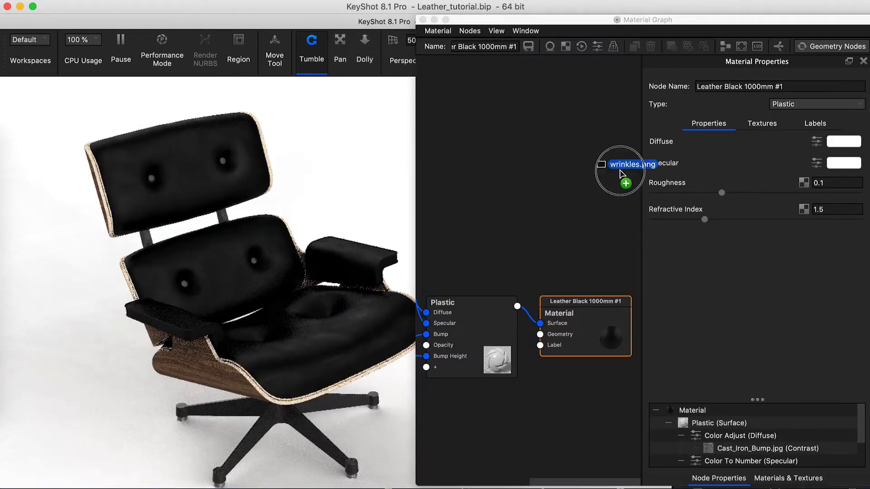
# - Drag wrinkles.png into the graph as a Texture Map node, placed lower left
pyautogui.moveTo(472, 190); pyautogui.dragTo(531, 194)
pyautogui.scroll(-3, 583, 234)
pyautogui.moveTo(583, 235)
pyautogui.mouseDown()
pyautogui.moveTo(439, 409)
pyautogui.moveTo(458, 366)
pyautogui.mouseUp()
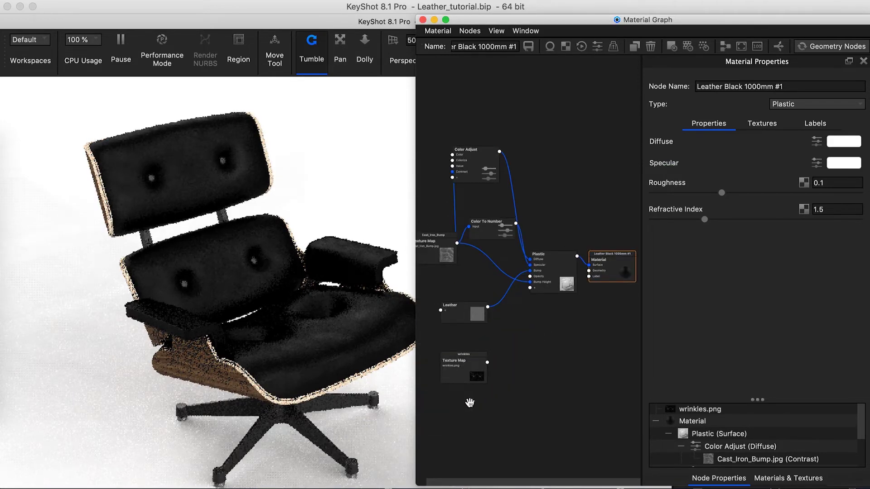
pyautogui.moveTo(457, 313); pyautogui.dragTo(444, 308)
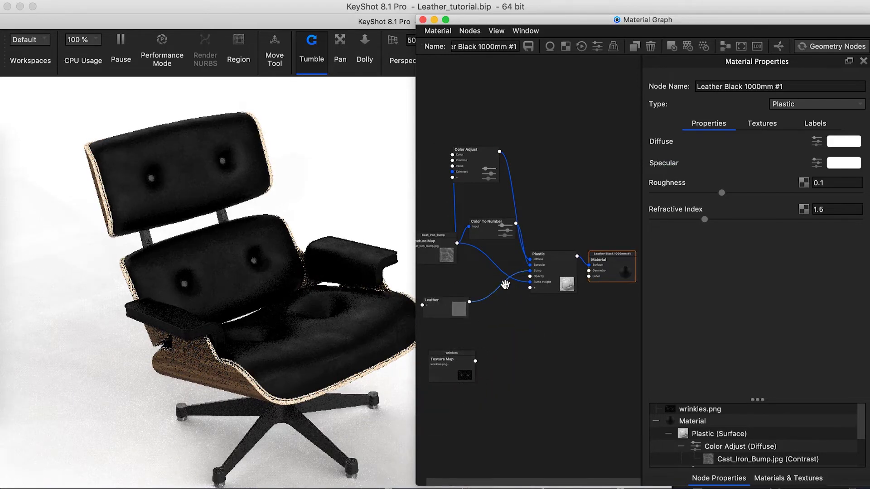
pyautogui.scroll(2, 545, 273)
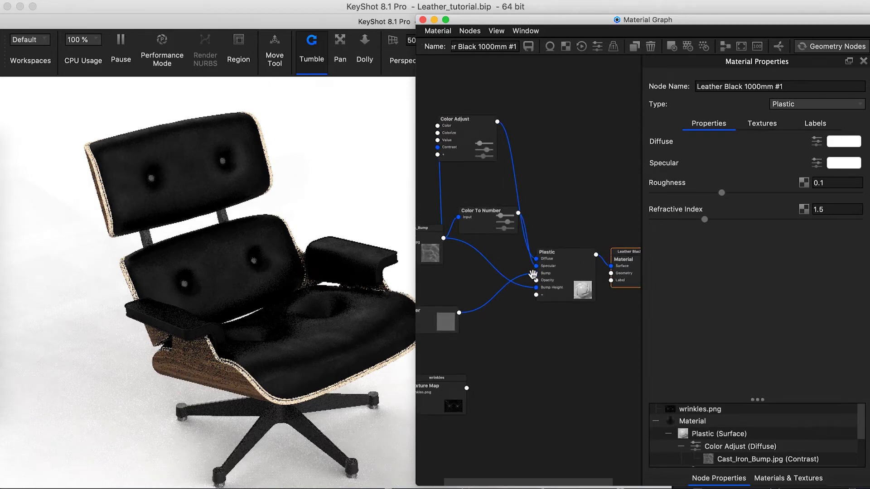
# - Add a Bump Add utility node beside the wrinkles texture node
pyautogui.scroll(-1, 440, 322)
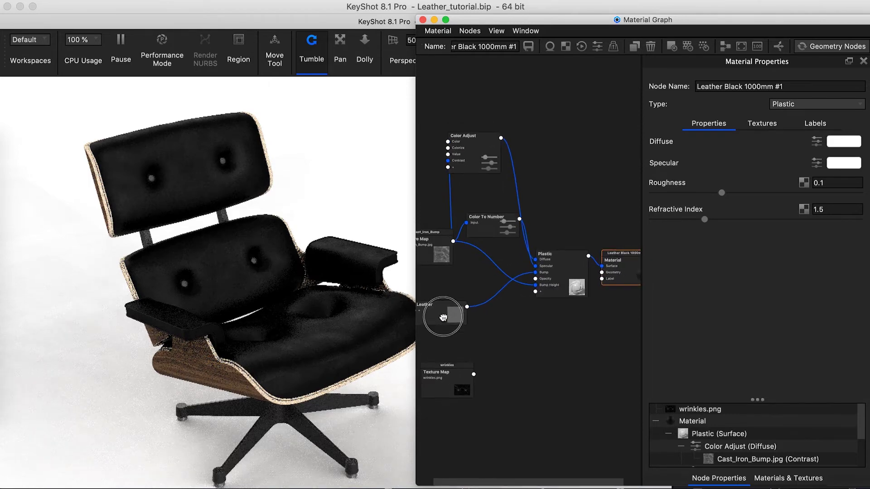
pyautogui.moveTo(447, 374); pyautogui.dragTo(443, 343)
pyautogui.rightClick(484, 353)
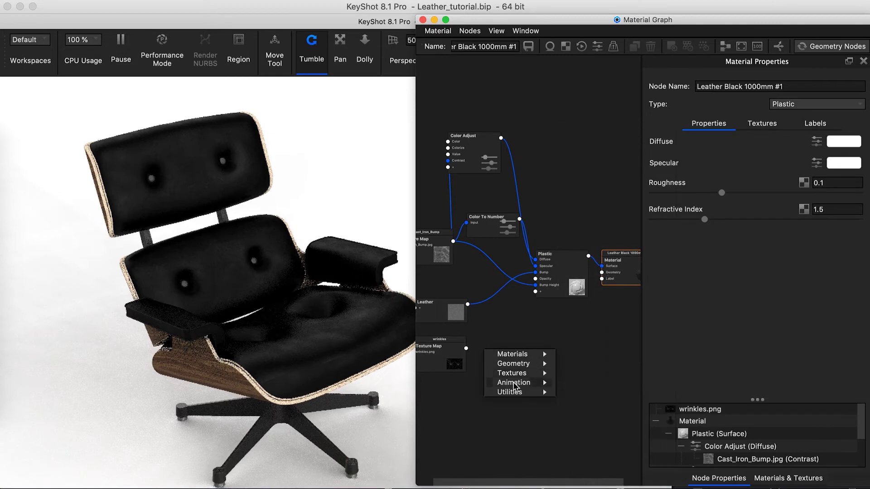
pyautogui.moveTo(509, 393)
pyautogui.click(564, 394)
pyautogui.moveTo(521, 356); pyautogui.dragTo(520, 338)
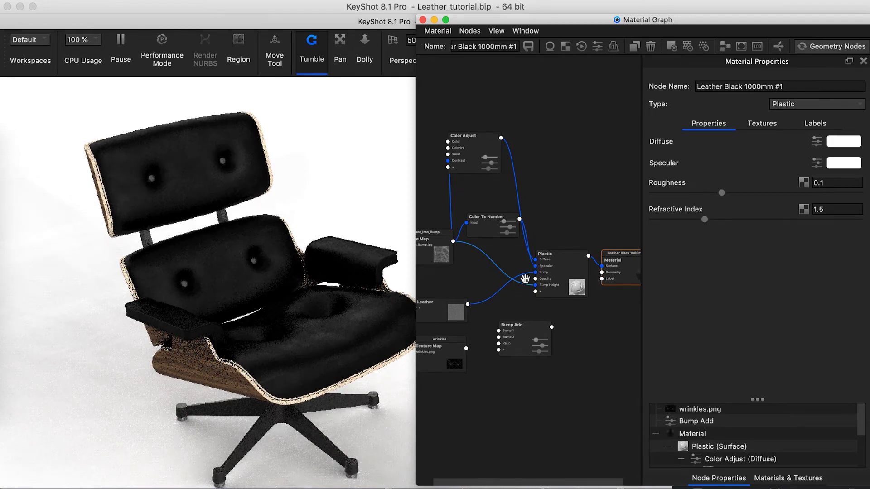
# - Rewire the Leather texture from the Plastic bump into Bump Add's Bump 1, then select wrinkles
pyautogui.moveTo(535, 273); pyautogui.dragTo(497, 328)
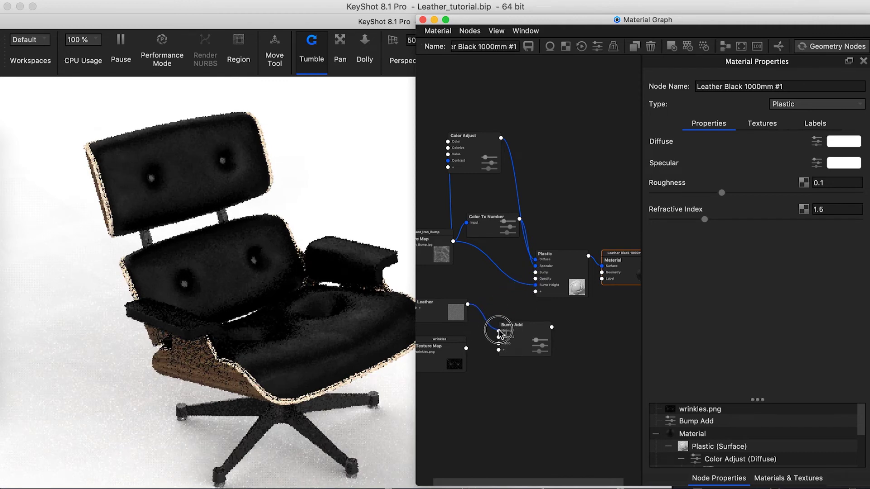
pyautogui.moveTo(497, 328); pyautogui.dragTo(499, 331)
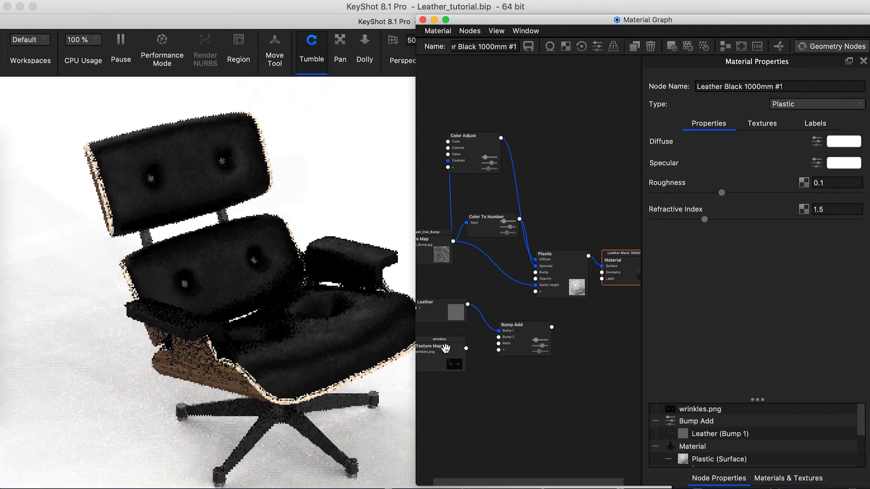
pyautogui.click(445, 348)
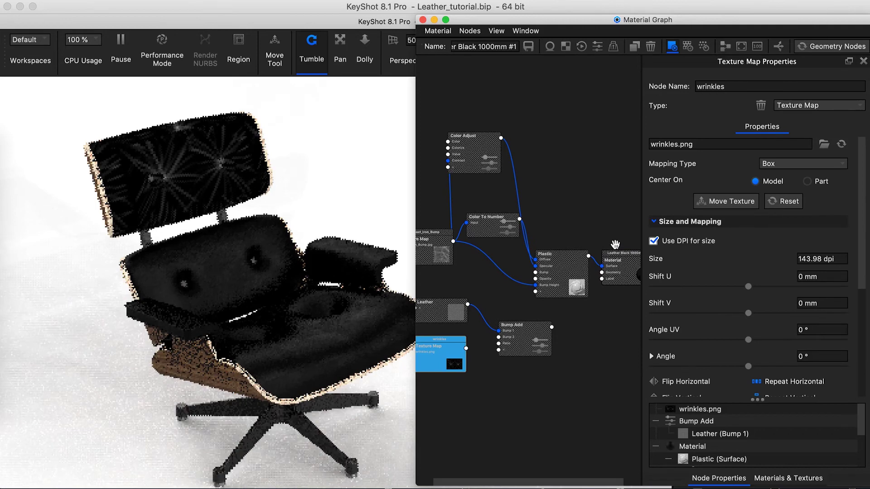
# - Map wrinkles.png planar, aligned to the headrest, with horizontal and vertical repeat off
pyautogui.click(813, 164)
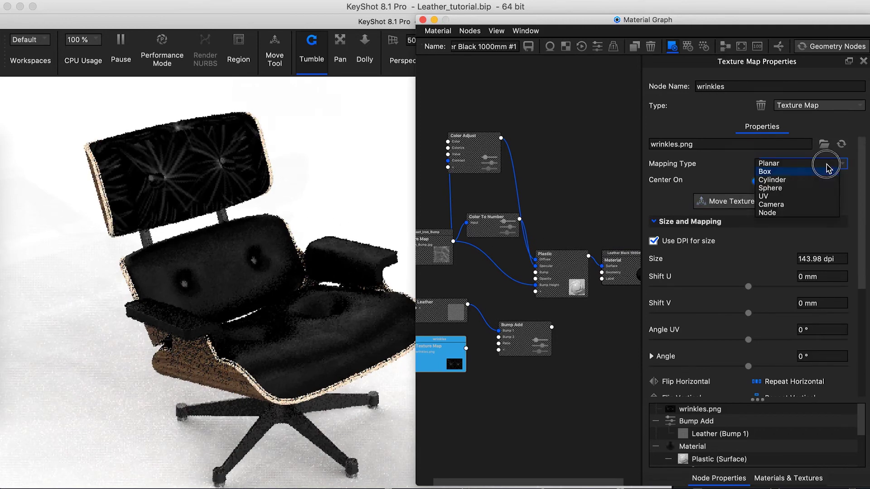
pyautogui.click(795, 166)
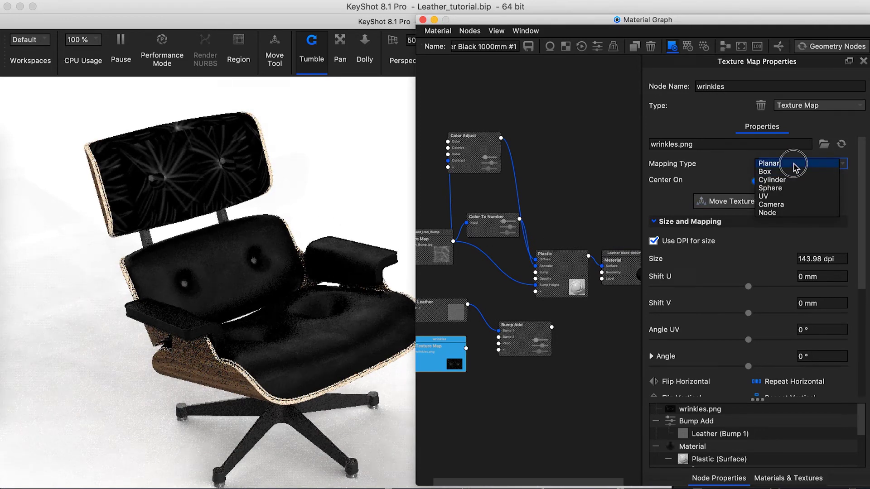
pyautogui.click(707, 202)
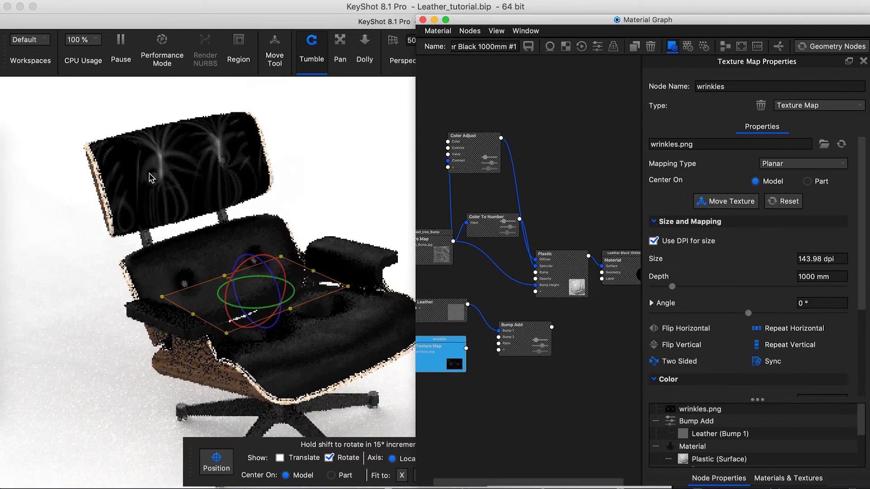
pyautogui.click(219, 161)
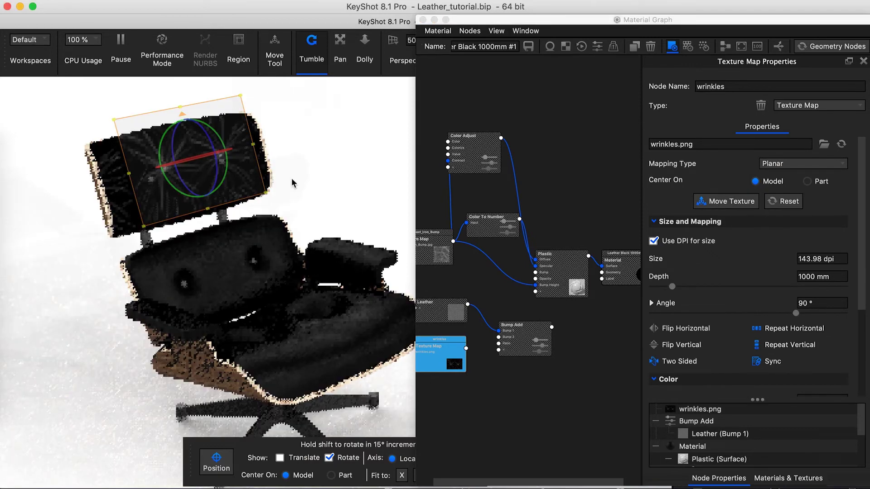
pyautogui.click(756, 328)
pyautogui.click(756, 345)
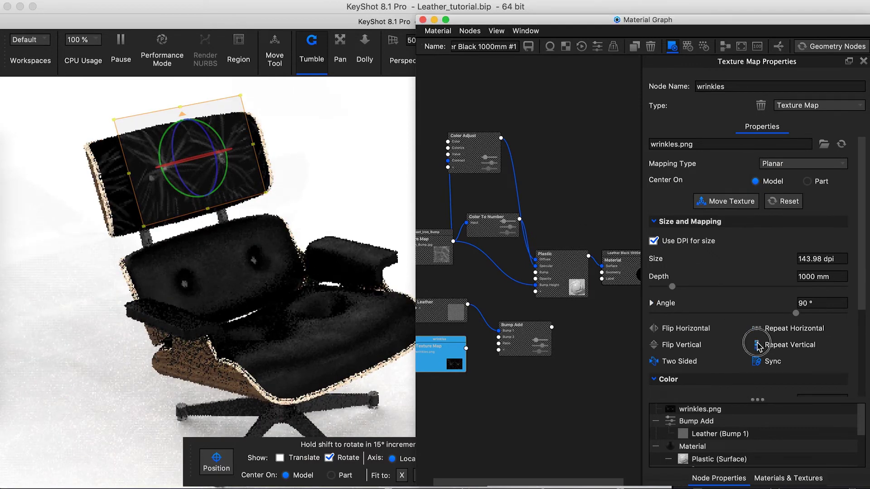
# - Turn off Use DPI, size the texture to 561.6 × 392.273 mm, and position it over the headrest
pyautogui.click(653, 241)
pyautogui.moveTo(750, 270); pyautogui.dragTo(778, 271)
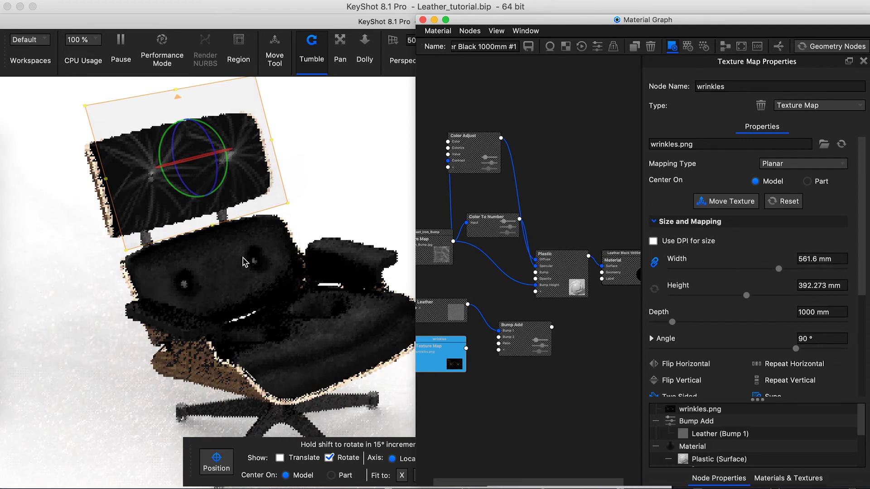
pyautogui.click(329, 459)
pyautogui.click(280, 458)
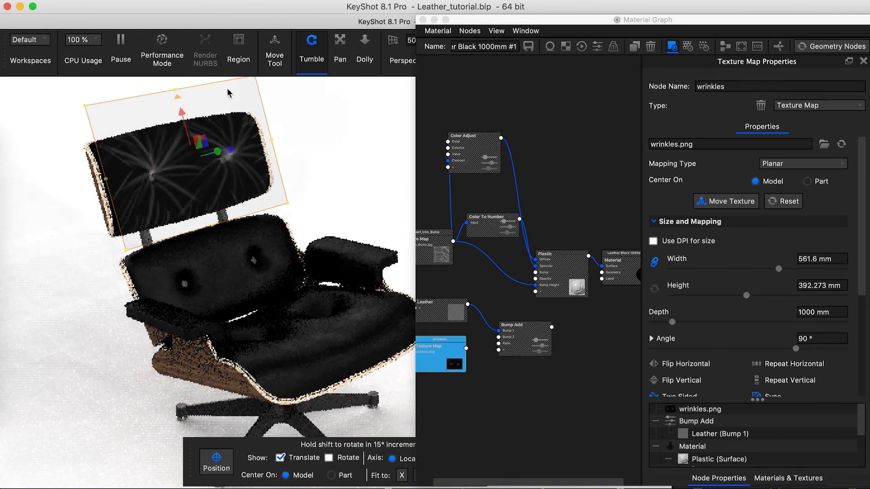
pyautogui.moveTo(182, 118); pyautogui.dragTo(182, 121)
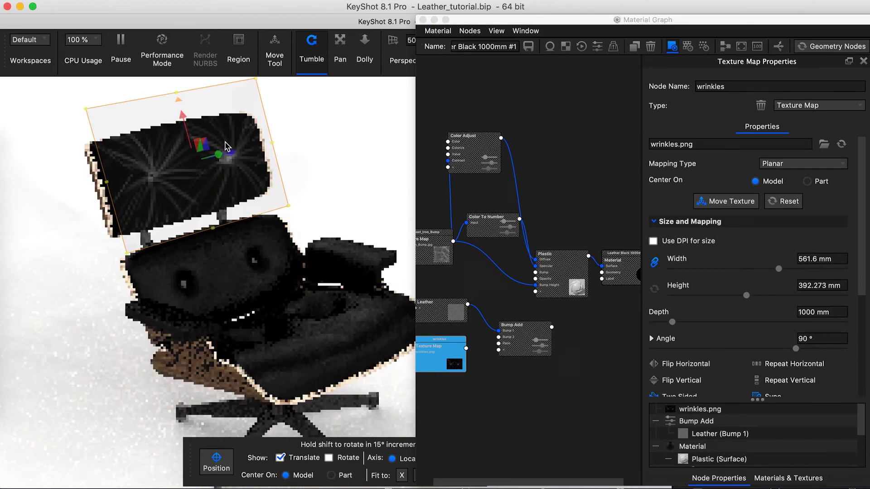
pyautogui.moveTo(233, 155); pyautogui.dragTo(231, 155)
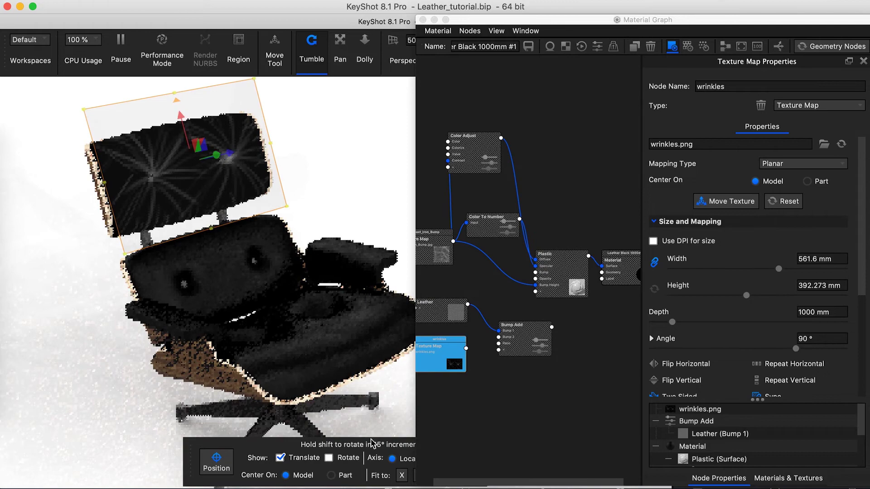
pyautogui.moveTo(500, 19); pyautogui.dragTo(85, 15)
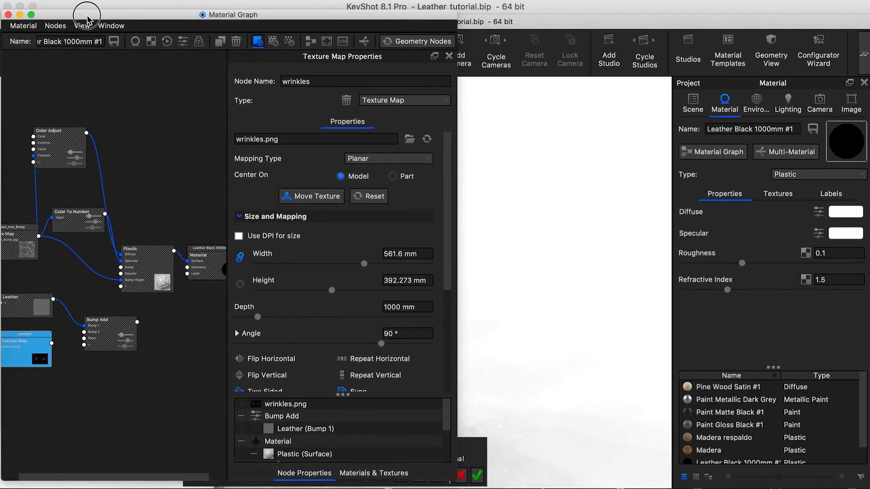
# - Confirm the placement, wire wrinkles into Bump Add's Bump 2, and Bump Add into the Plastic bump
pyautogui.click(478, 476)
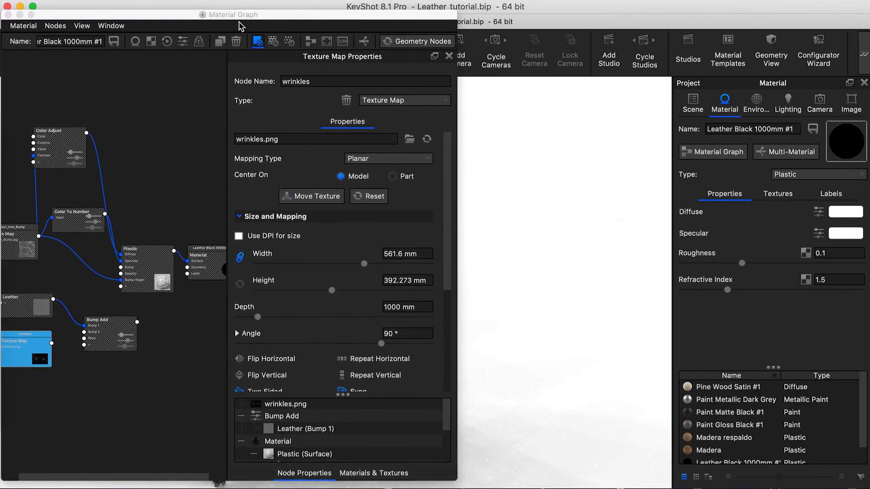
pyautogui.moveTo(239, 20); pyautogui.dragTo(543, 11)
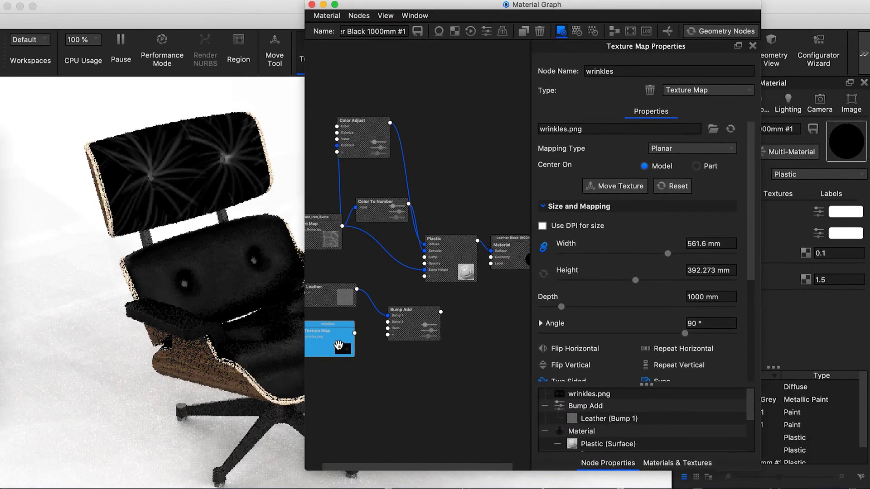
pyautogui.moveTo(355, 334); pyautogui.dragTo(390, 326)
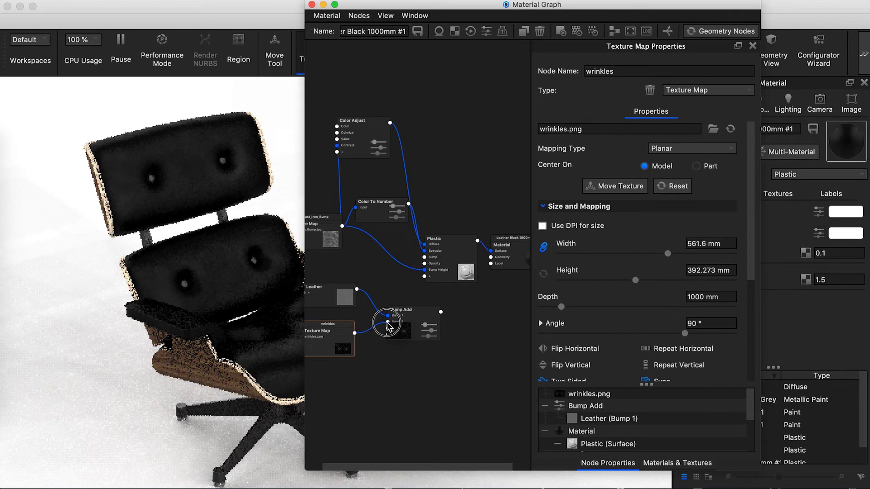
pyautogui.moveTo(436, 313); pyautogui.dragTo(424, 257)
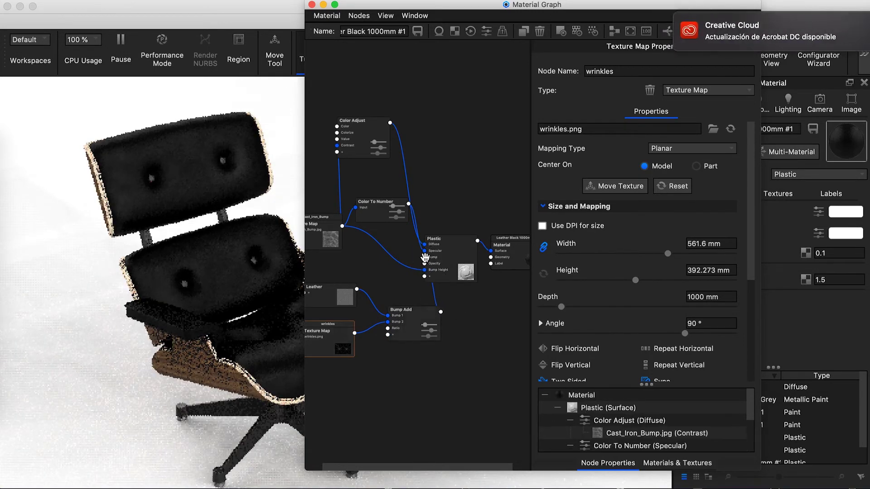
# - Select the wrinkles texture node and scroll down its properties
pyautogui.click(334, 345)
pyautogui.click(335, 345)
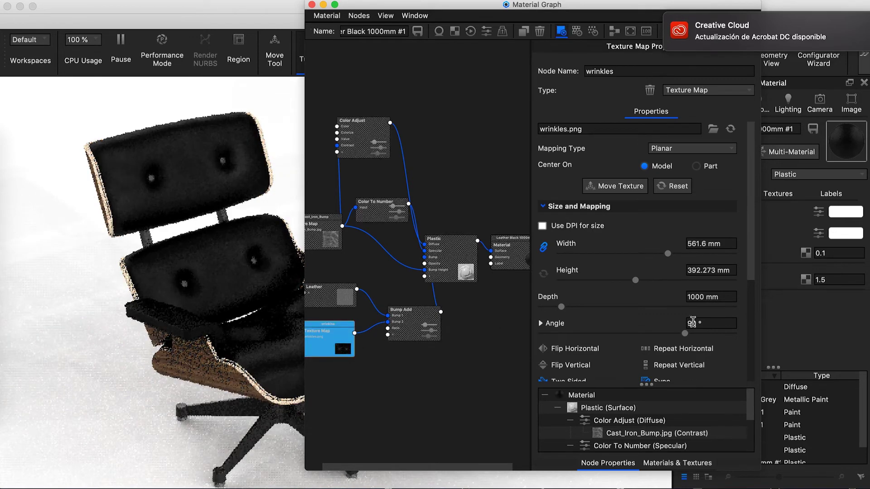
pyautogui.scroll(-1, 691, 322)
pyautogui.scroll(-4, 675, 327)
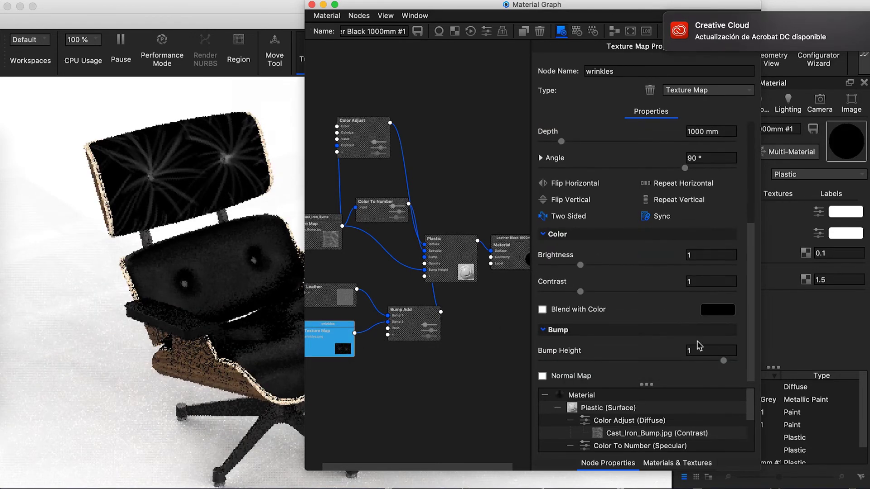
# - Set the wrinkles texture's Bump Height to 5, then close the Material Graph
pyautogui.doubleClick(703, 350)
pyautogui.write('5')
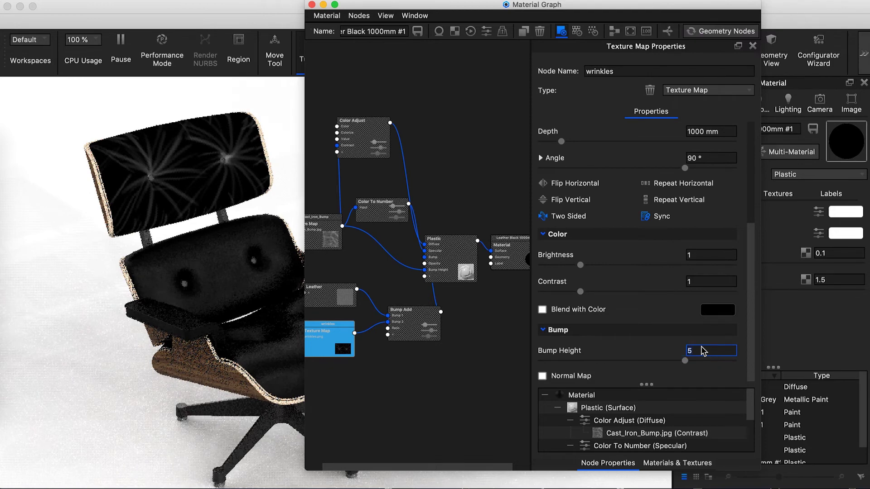
pyautogui.press('Return')
pyautogui.click(358, 364)
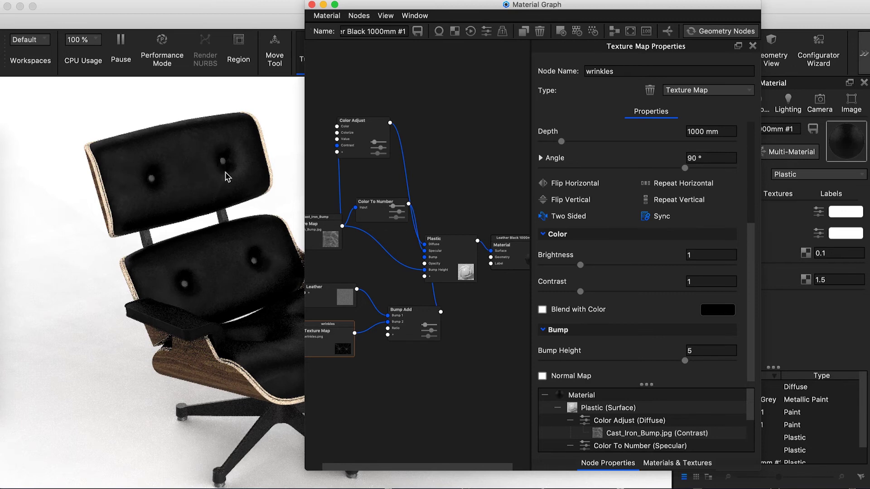
pyautogui.click(312, 5)
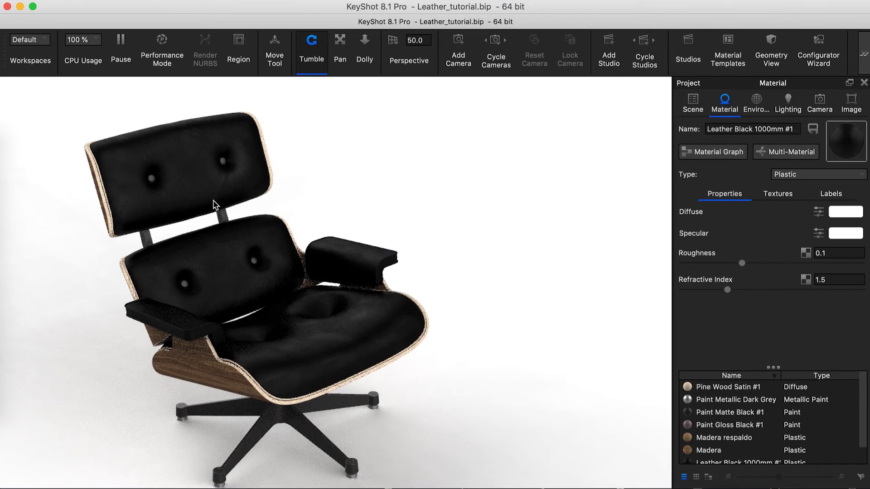
pyautogui.click(233, 261)
pyautogui.moveTo(401, 372); pyautogui.dragTo(417, 324)
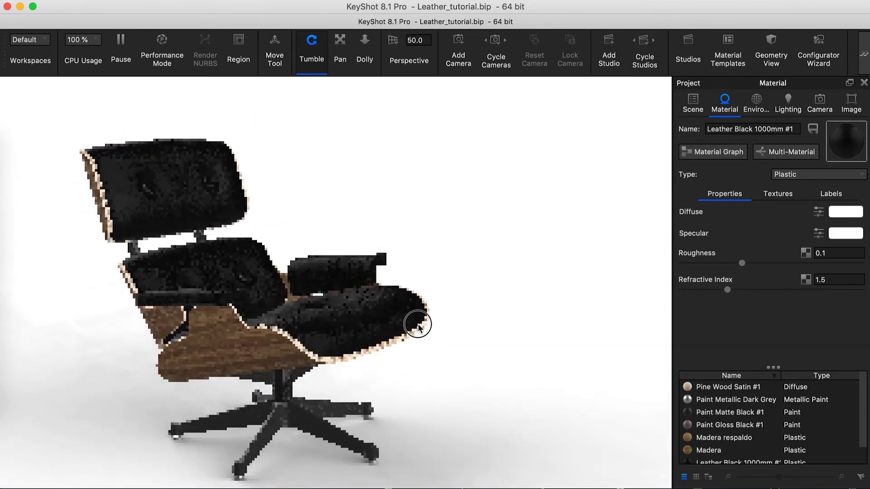
pyautogui.moveTo(417, 325); pyautogui.dragTo(371, 331)
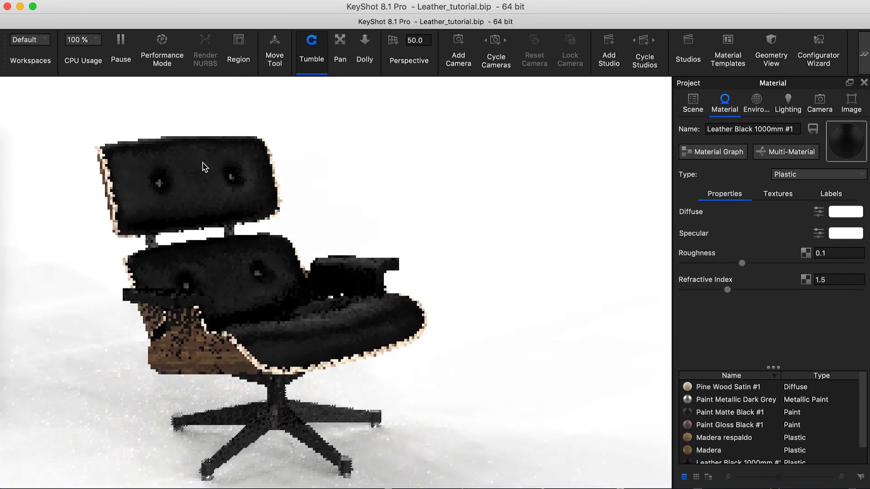
pyautogui.moveTo(437, 368); pyautogui.dragTo(446, 392)
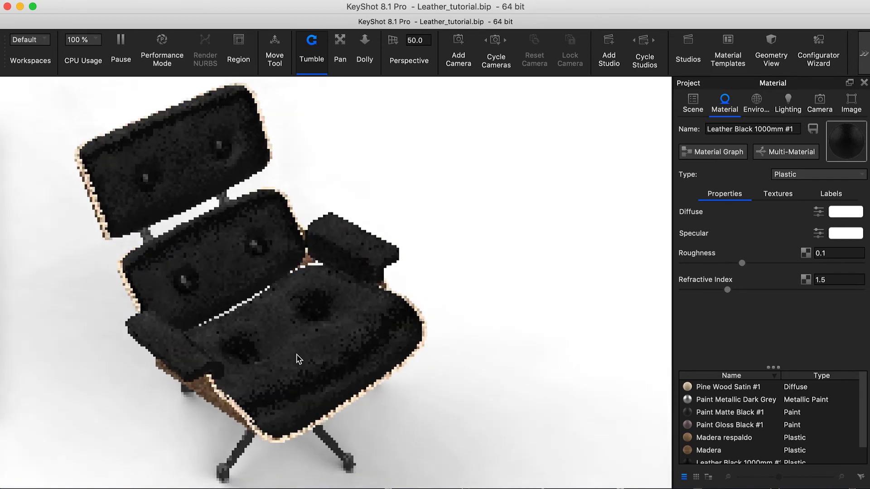
pyautogui.moveTo(431, 334)
pyautogui.mouseDown()
pyautogui.moveTo(456, 383)
pyautogui.moveTo(426, 308)
pyautogui.mouseUp()
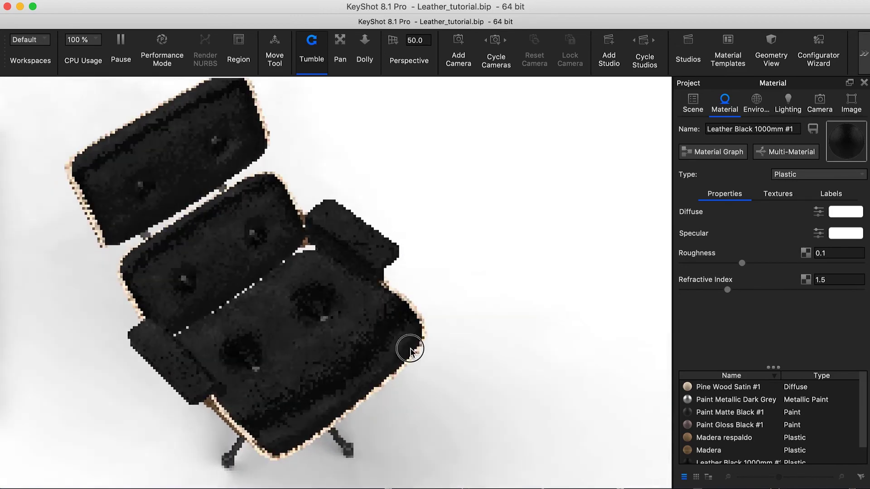
pyautogui.moveTo(425, 308); pyautogui.dragTo(400, 300)
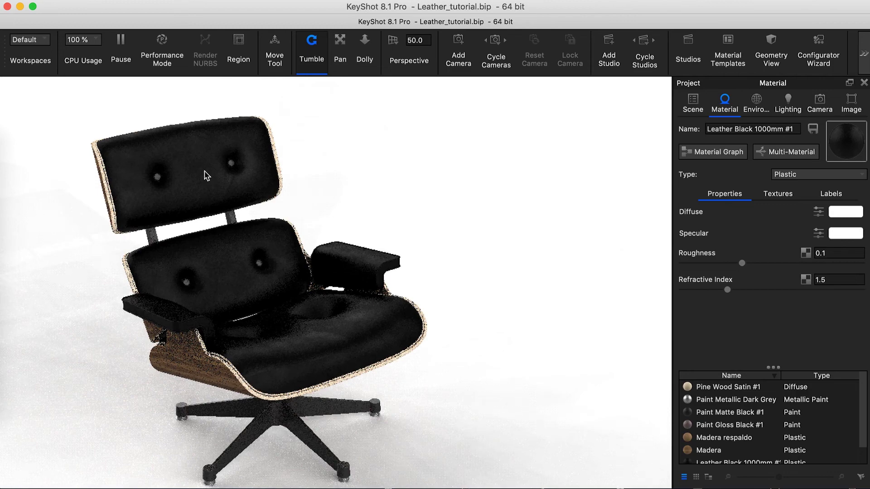
pyautogui.scroll(2, 207, 175)
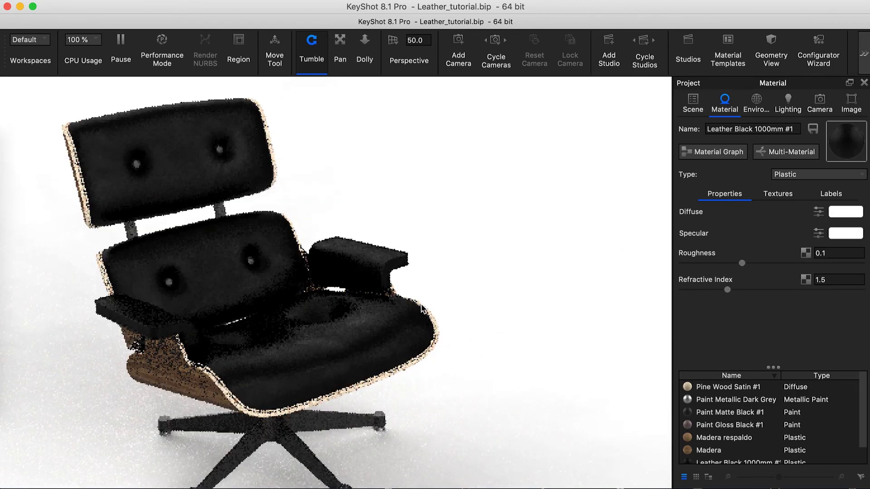